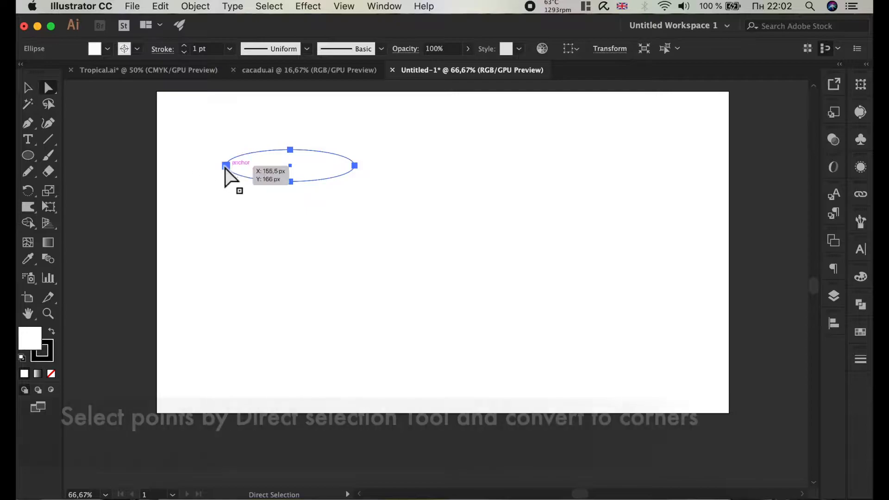
Convert the ellipse's left and right anchor points to corners to form a pointed leaf shape
shift+click(355, 165)
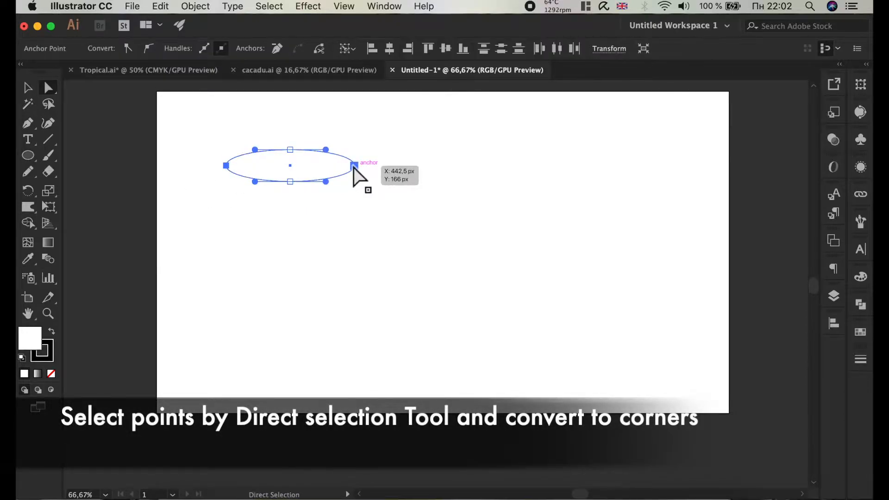
click(127, 49)
click(24, 87)
click(193, 131)
Fill the leaf shape with green and set its stroke to none
click(248, 175)
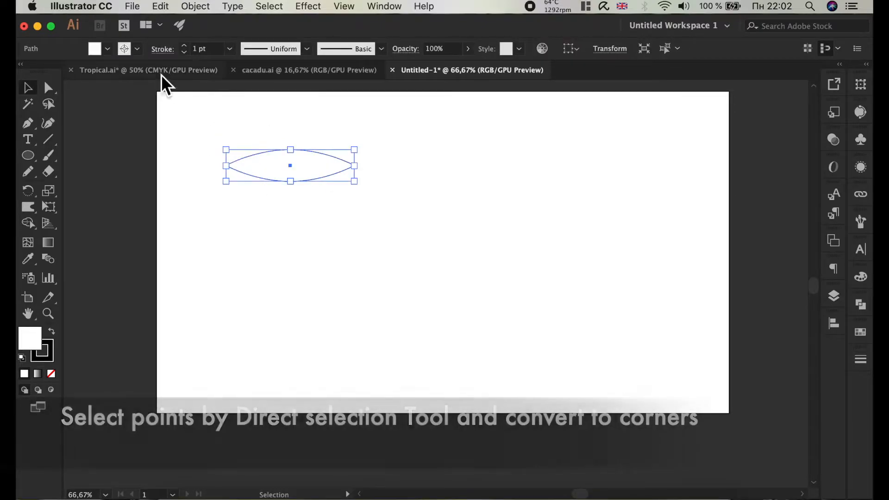
click(108, 49)
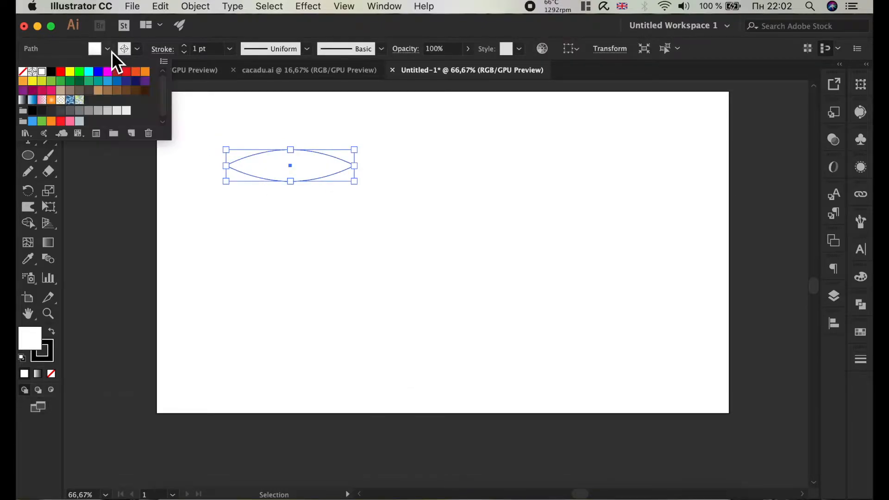
click(61, 81)
click(138, 49)
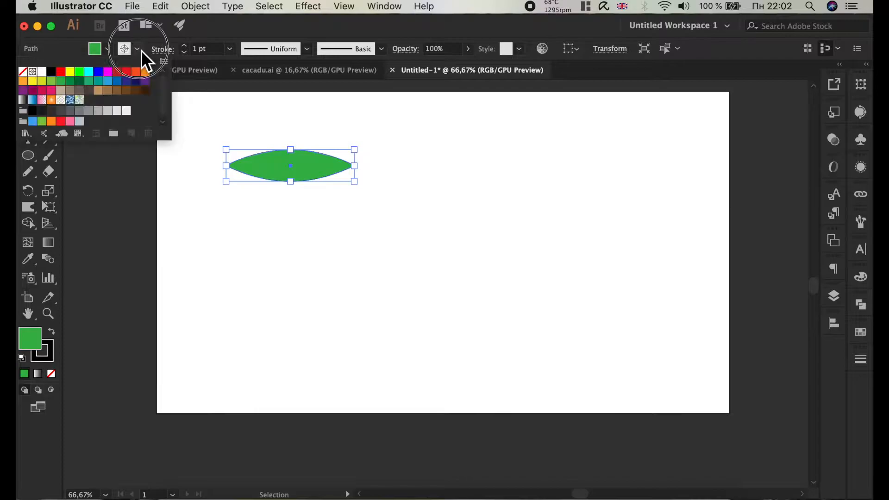
click(23, 72)
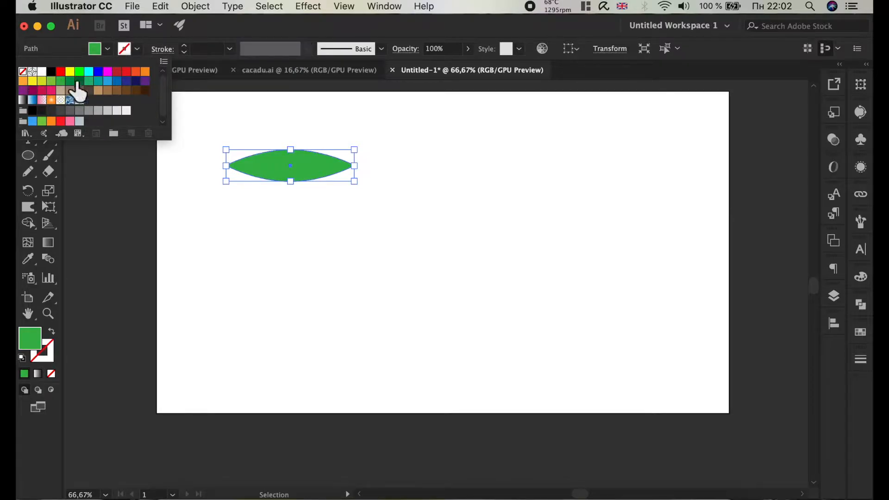
Make a copy of the leaf rotated by -25° about a point just beyond its right tip
click(39, 193)
click(28, 190)
click(376, 165)
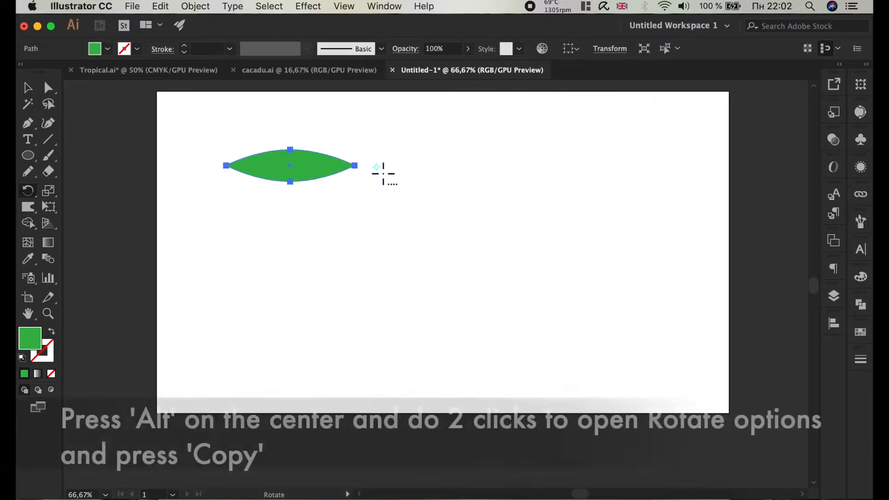
alt+click(376, 166)
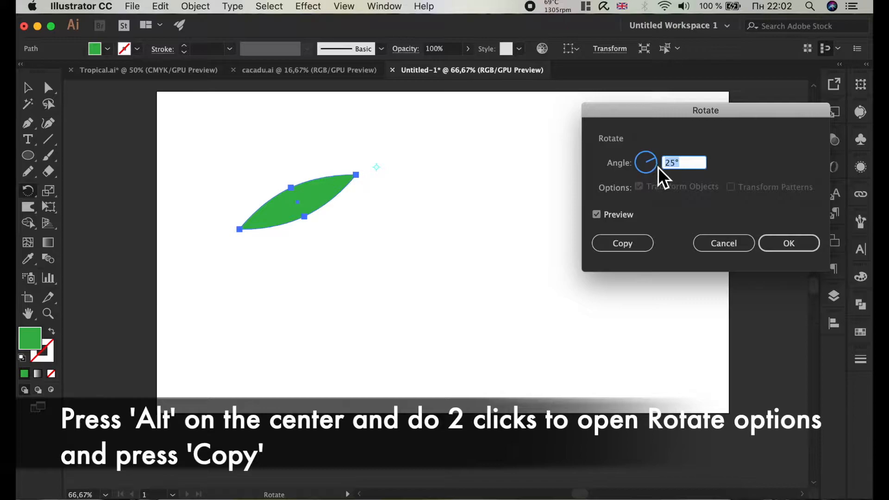
text(-)
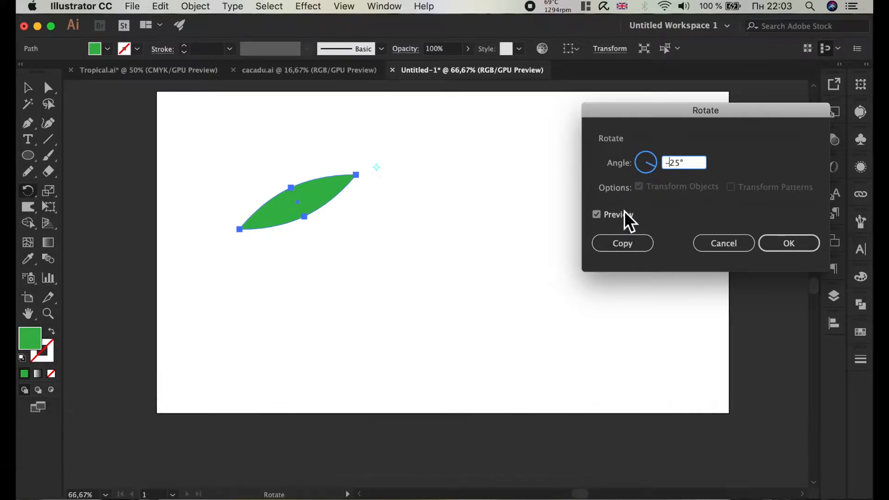
click(623, 242)
Repeat the rotated copy six more times to complete a fan of eight leaves
key(super+d)
key(super+d)
key(super+d)
key(super+d)
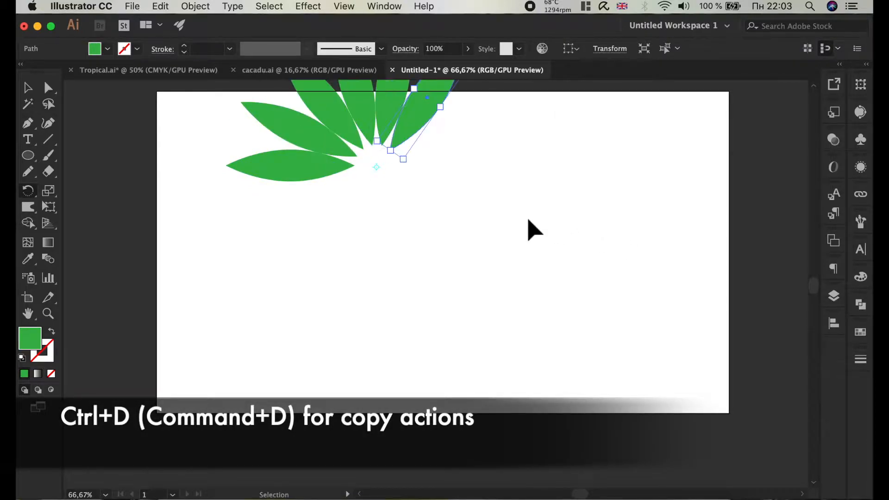
key(super+d)
key(super+d)
Scale down the whole leaf fan and place it in the artboard's upper-left area
click(24, 89)
scroll(450, 179, up, 3)
click(617, 218)
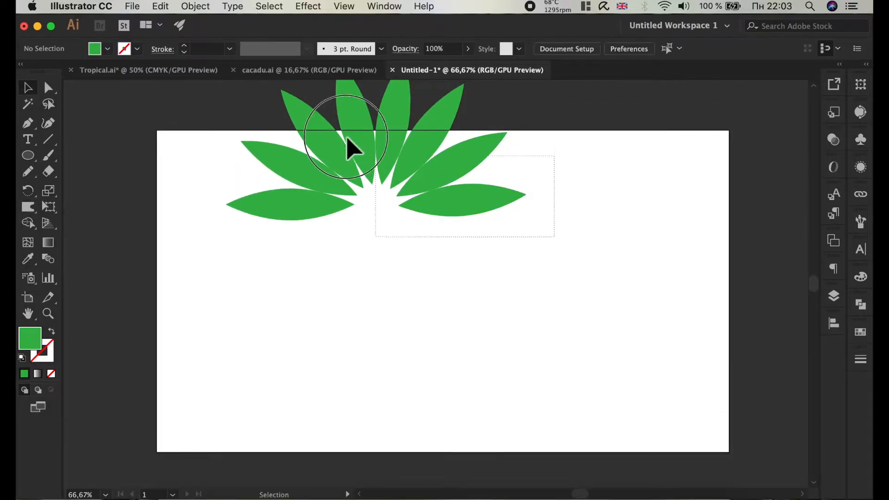
drag(278, 104, 294, 207)
drag(332, 167, 342, 155)
click(414, 175)
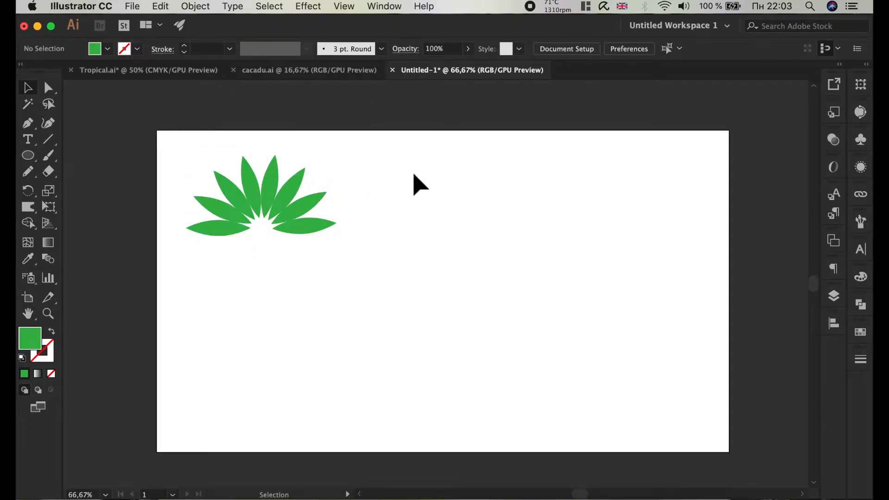
Draw a vertical stem line below the fan's centre and give it the green stroke 39B54A
click(48, 139)
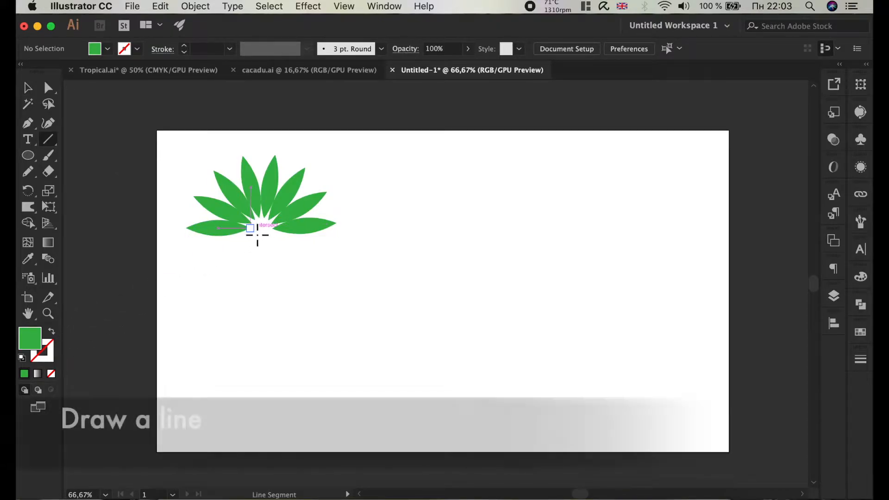
drag(264, 233, 261, 298)
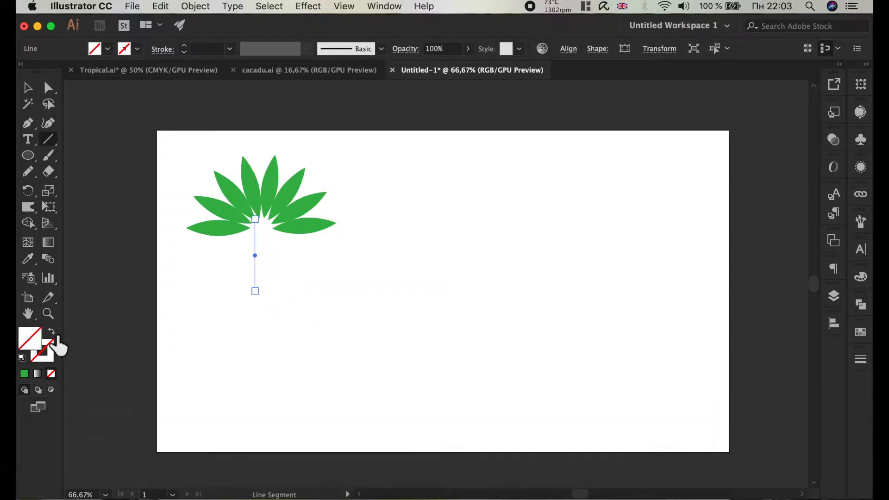
click(51, 341)
click(26, 376)
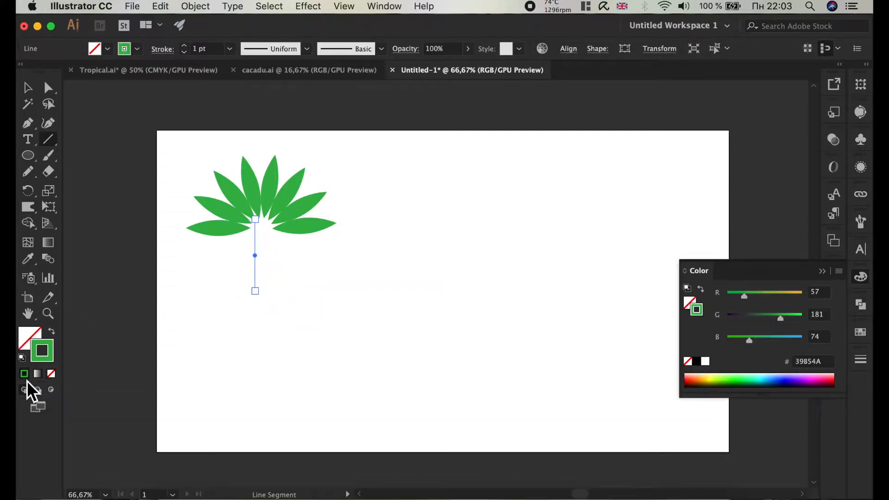
Set the stem's stroke weight to 5 pt and shift it to the centre of the leaf fan
click(229, 49)
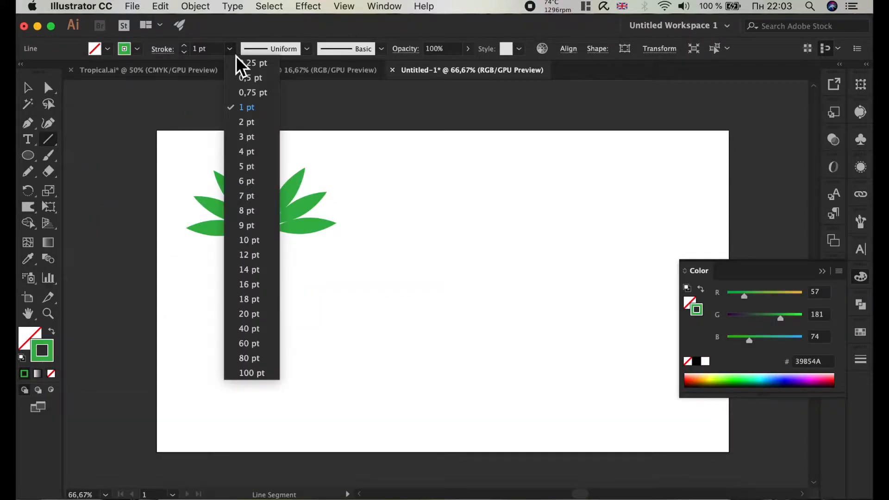
click(247, 173)
click(30, 90)
drag(255, 240, 261, 241)
click(297, 270)
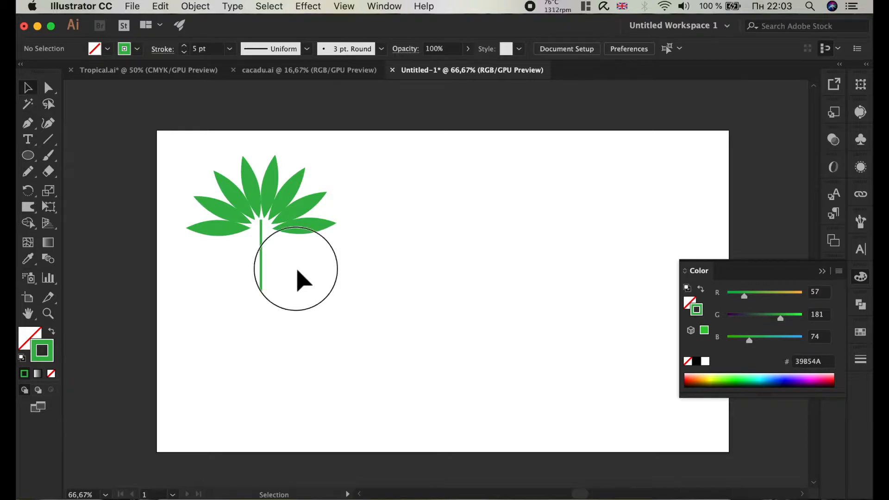
Copy the fan's lower-right leaf to the empty area beside it and rotate the copy to slope down to the right
click(313, 227)
drag(313, 227, 478, 184)
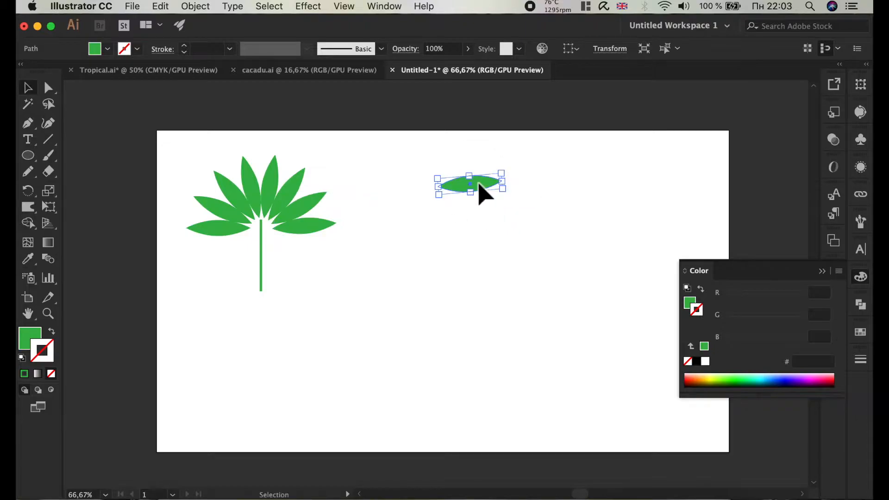
drag(515, 172, 532, 190)
click(512, 174)
Reshape the copied leaf by pulling the right handle of its upper middle anchor inward, curving the edge towards the tip
scroll(512, 172, up, 1)
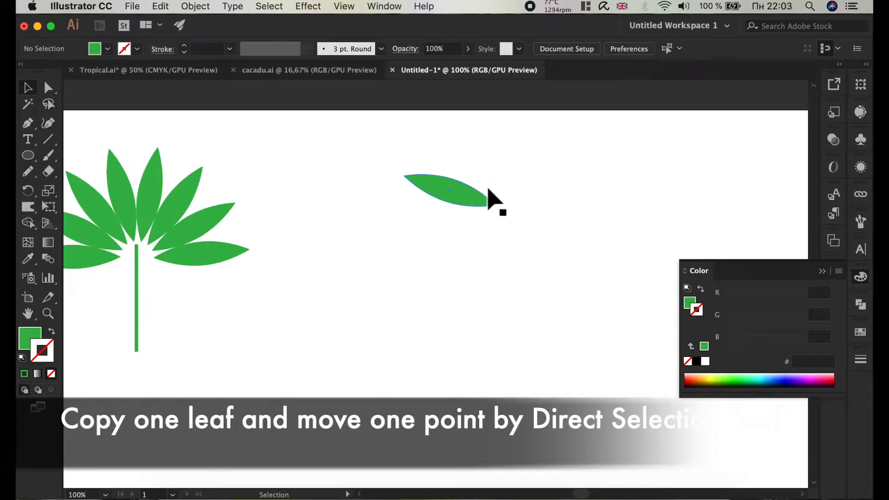
scroll(488, 188, up, 1)
click(444, 188)
drag(383, 181, 350, 181)
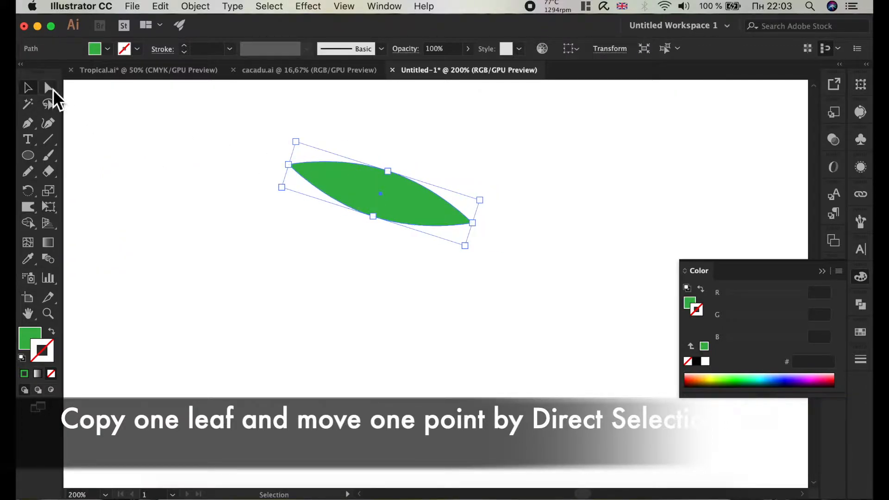
click(50, 88)
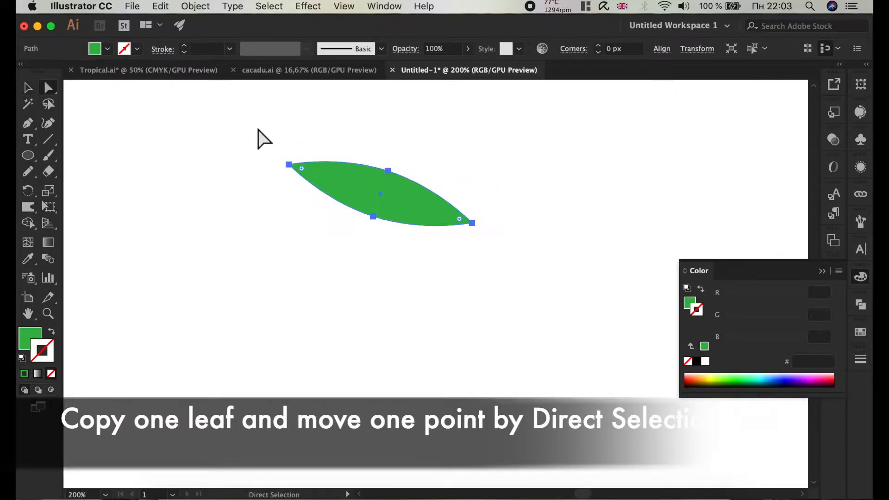
click(390, 173)
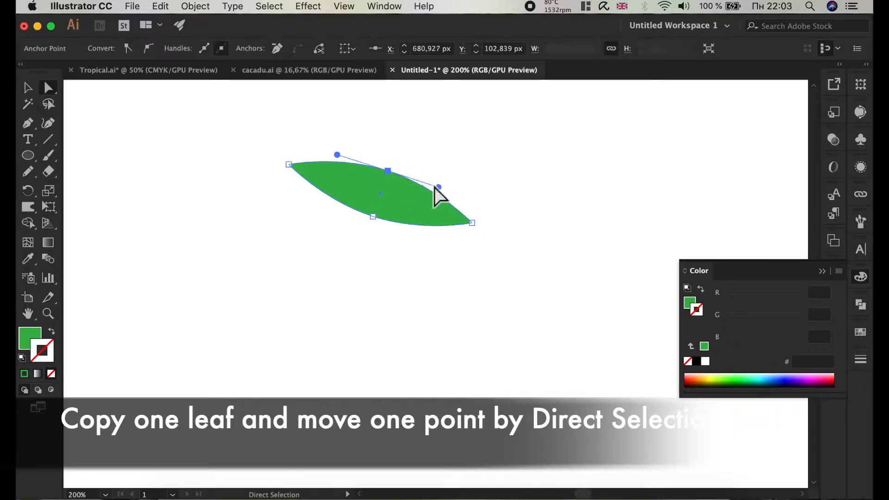
drag(439, 187, 428, 205)
click(28, 87)
click(279, 260)
Duplicate the curved leaf downward into a column of four, rotating each copy slightly further counterclockwise
scroll(365, 253, down, 3)
drag(362, 232, 361, 265)
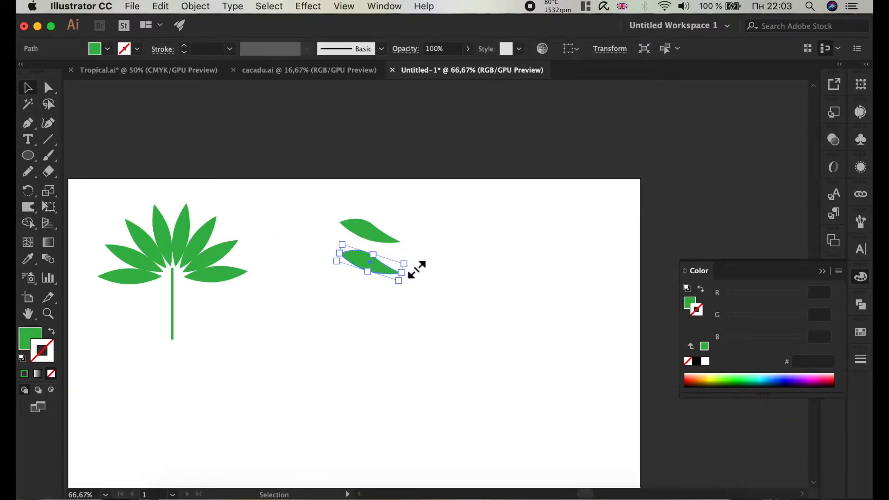
mouse_move(419, 265)
mouse_down()
mouse_move(421, 246)
mouse_move(387, 284)
mouse_move(420, 256)
mouse_up()
click(391, 264)
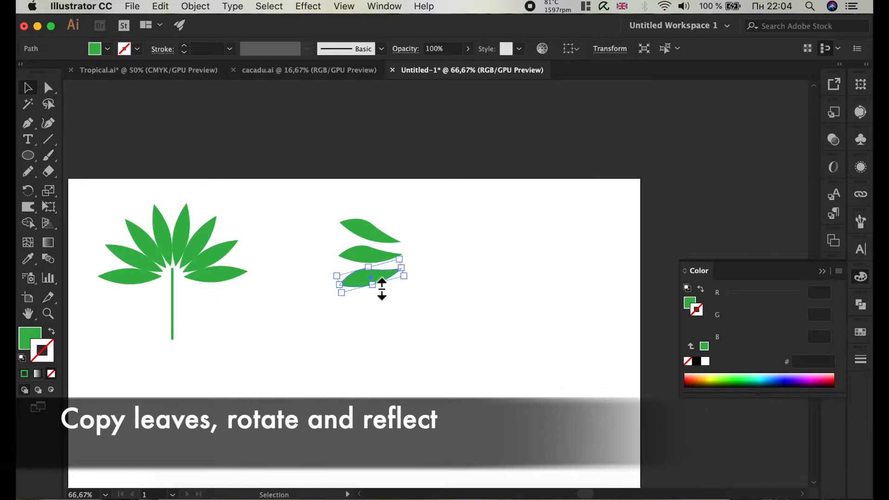
drag(371, 287, 407, 274)
click(440, 273)
Reflect a copy of the four curved leaves across the vertical axis and place it to the right of the originals
drag(417, 309, 360, 212)
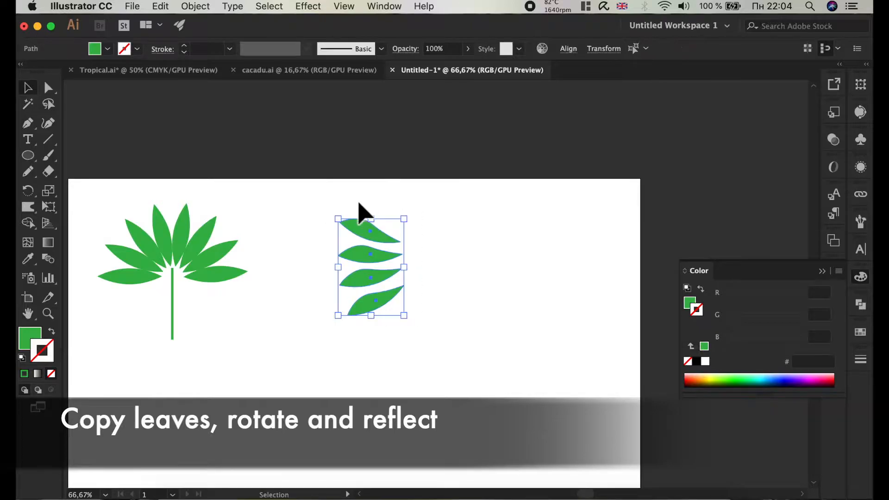
right_click(361, 249)
mouse_move(428, 424)
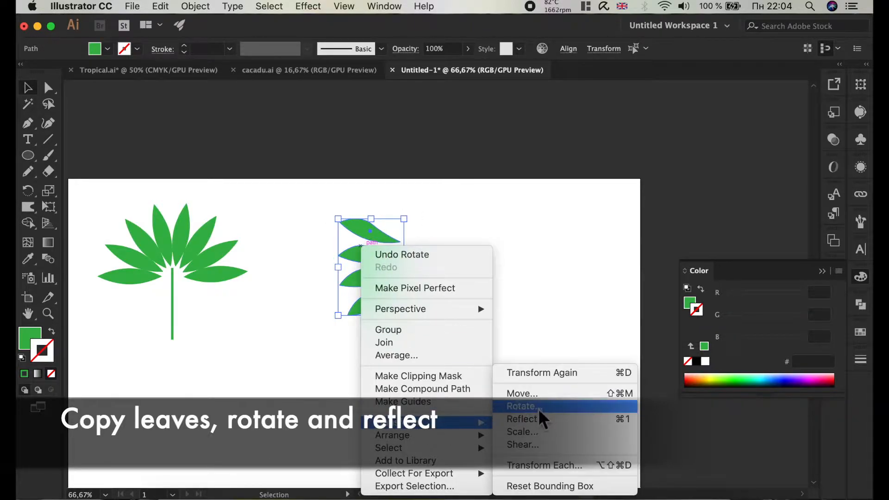
click(546, 418)
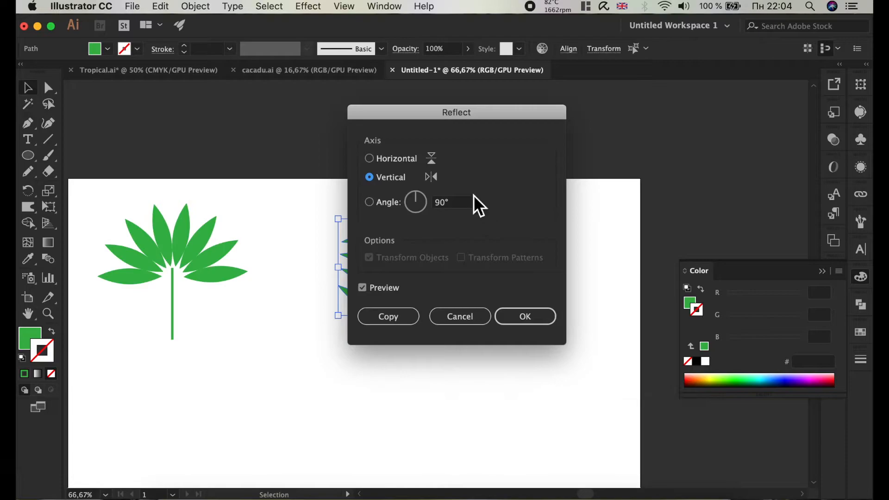
click(405, 319)
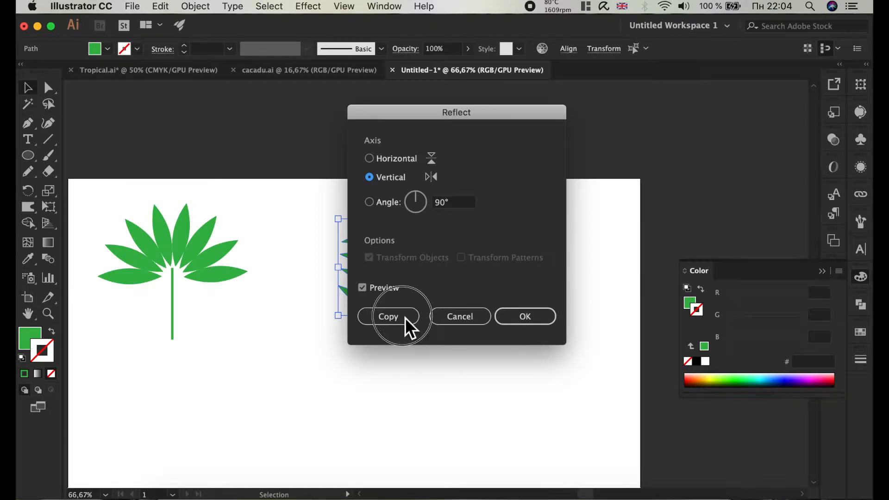
drag(399, 282, 440, 273)
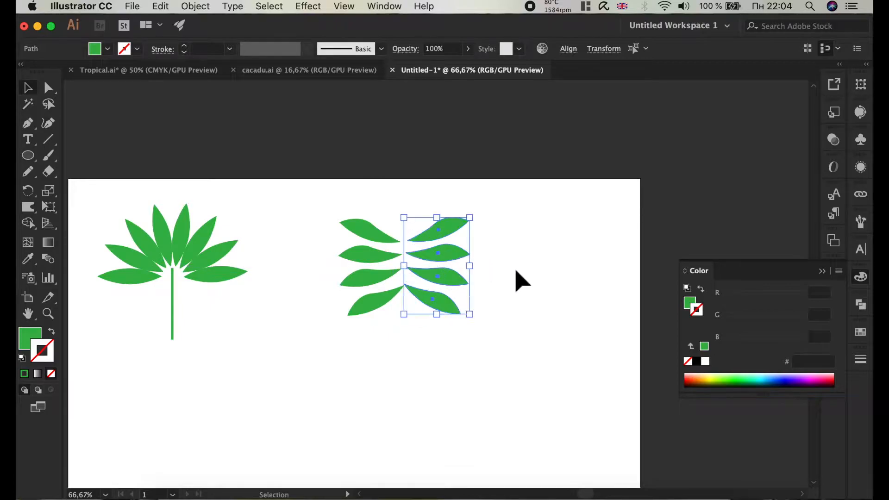
click(520, 279)
Copy two upright leaves from the fan to the top of the paired leaves and angle them outward symmetrically
drag(185, 231, 404, 195)
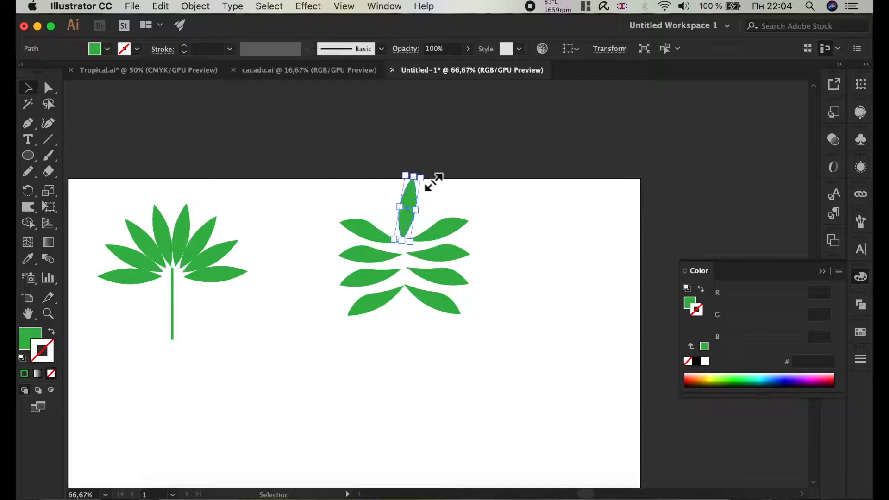
mouse_move(411, 199)
mouse_down()
mouse_move(397, 193)
mouse_move(398, 202)
mouse_move(420, 185)
mouse_move(417, 203)
mouse_up()
drag(436, 174, 423, 198)
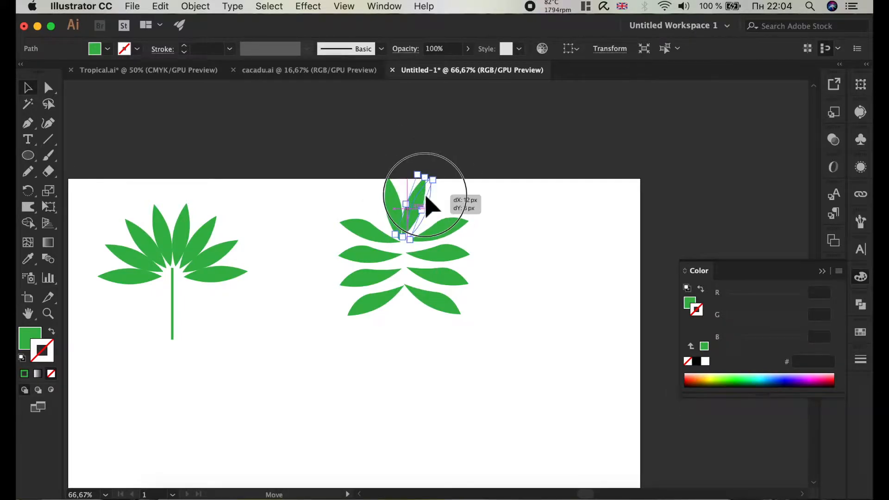
click(505, 211)
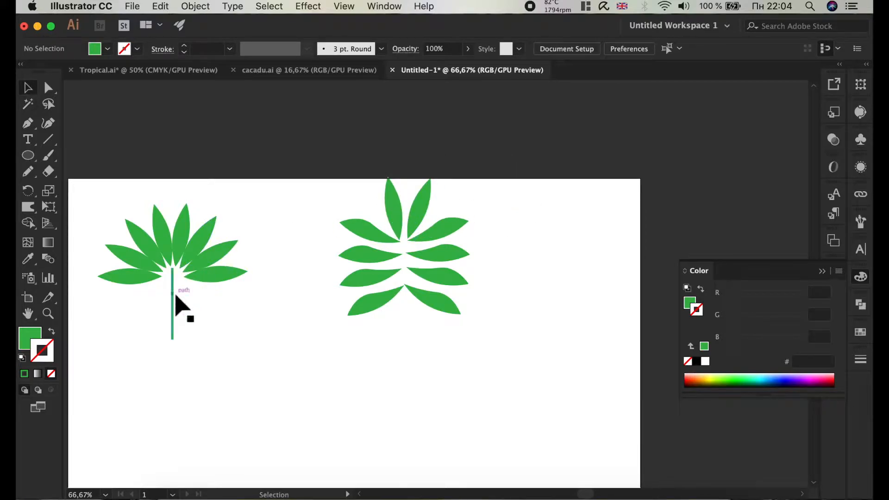
Copy the stem between the two columns of curved leaves and lengthen it downward past the lowest pair
drag(175, 297, 406, 263)
drag(406, 313, 407, 342)
click(520, 318)
Move the whole second plant, leaves and stem, closer to the leaf fan and slightly down
scroll(475, 296, down, 1)
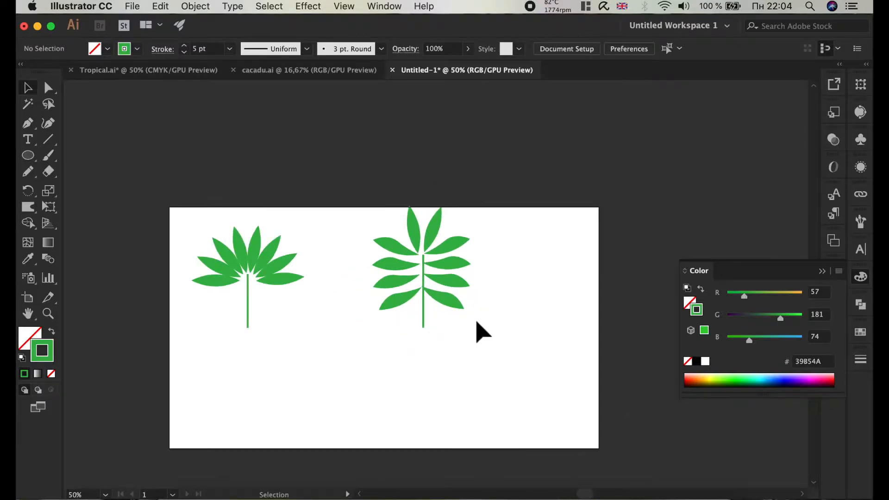
drag(489, 323, 361, 211)
drag(445, 253, 382, 263)
click(499, 256)
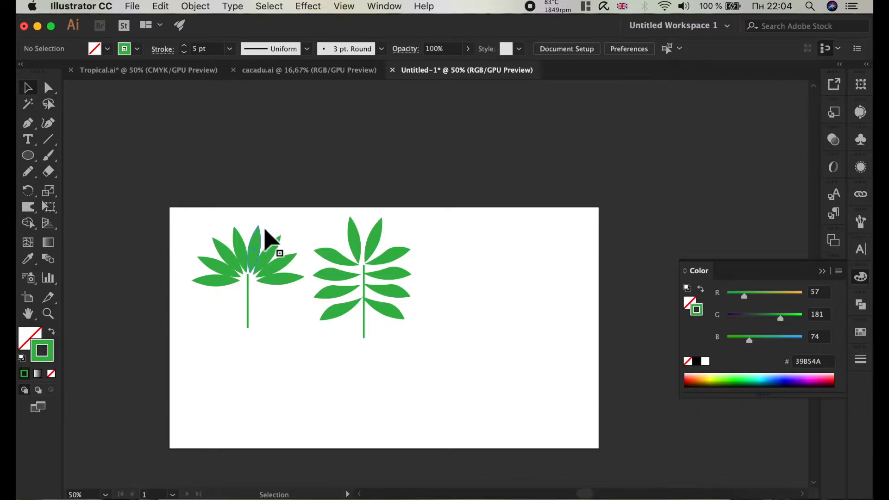
Draw an upright ellipse in the empty area to the right of the second plant
scroll(267, 238, down, 2)
scroll(259, 225, down, 2)
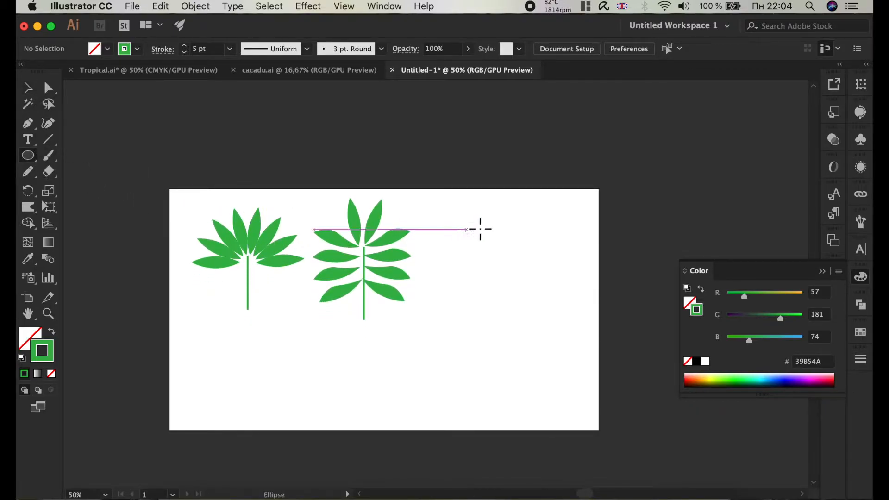
drag(480, 231, 551, 328)
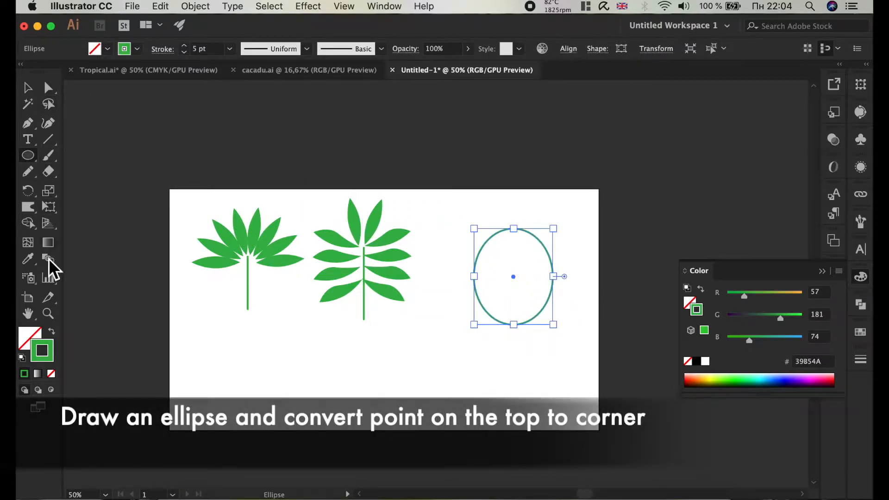
Give the ellipse a solid green fill without an outline and convert its top anchor point to a corner
click(51, 330)
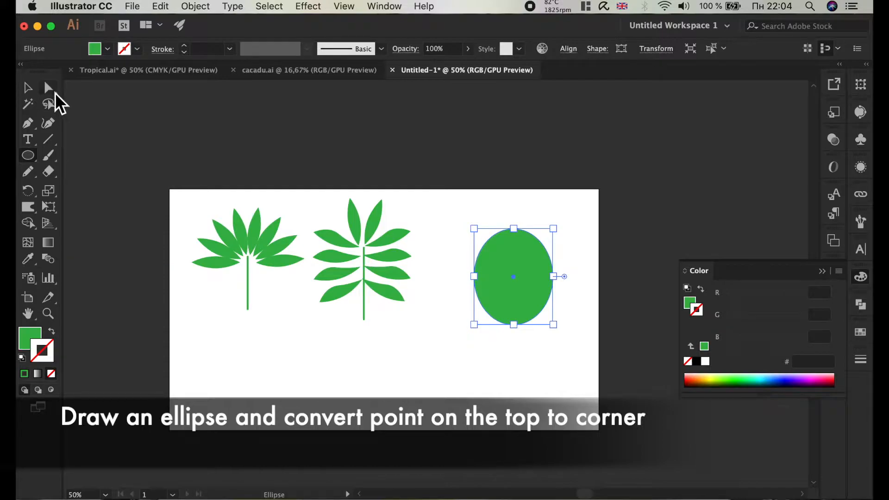
click(50, 89)
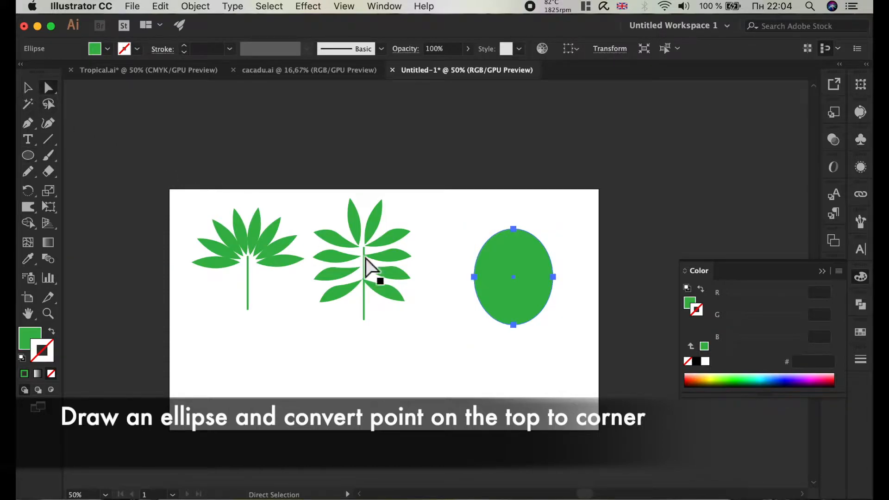
click(515, 230)
click(129, 49)
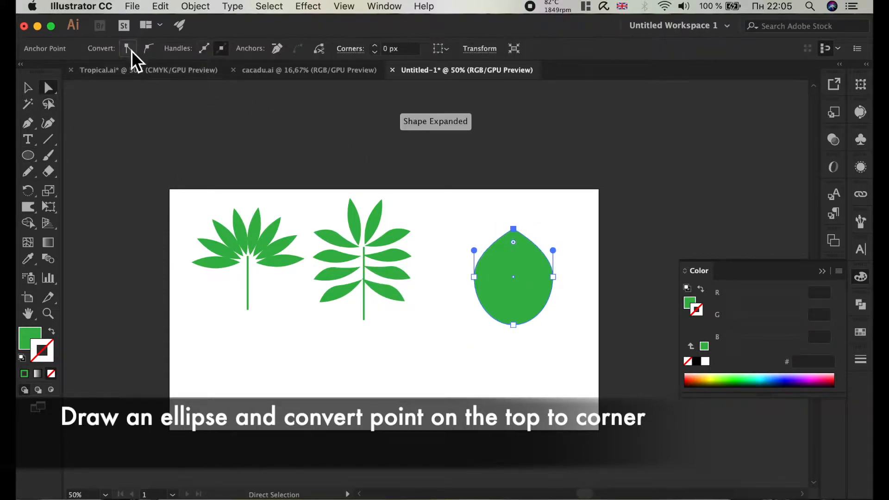
Move the shape's bottom point slightly down and its top point up to form an elongated, pointed leaf
click(514, 325)
mouse_move(515, 325)
mouse_down()
mouse_move(514, 310)
mouse_move(492, 316)
mouse_move(533, 310)
mouse_move(514, 330)
mouse_up()
drag(513, 229, 512, 208)
click(547, 213)
click(396, 237)
click(435, 256)
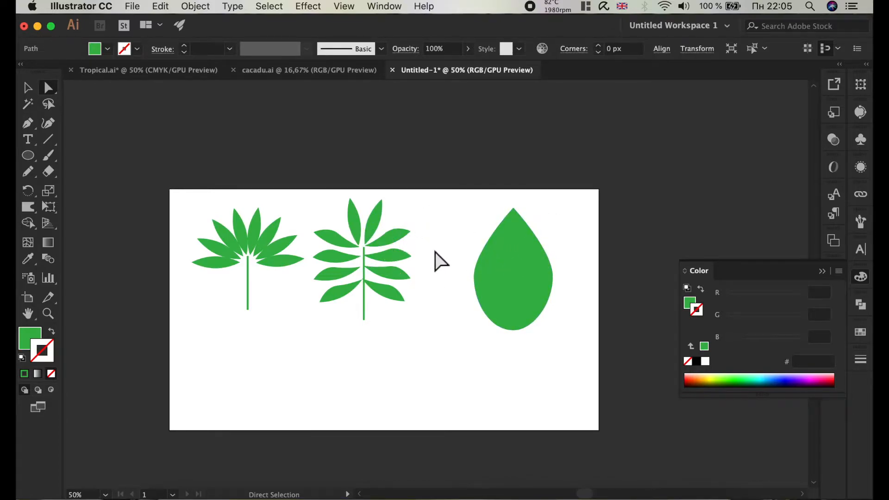
Copy the upper three pairs of side leaves from the second plant onto the large pointed leaf shape
click(30, 89)
click(345, 243)
shift+click(343, 263)
shift+click(342, 276)
shift+click(390, 278)
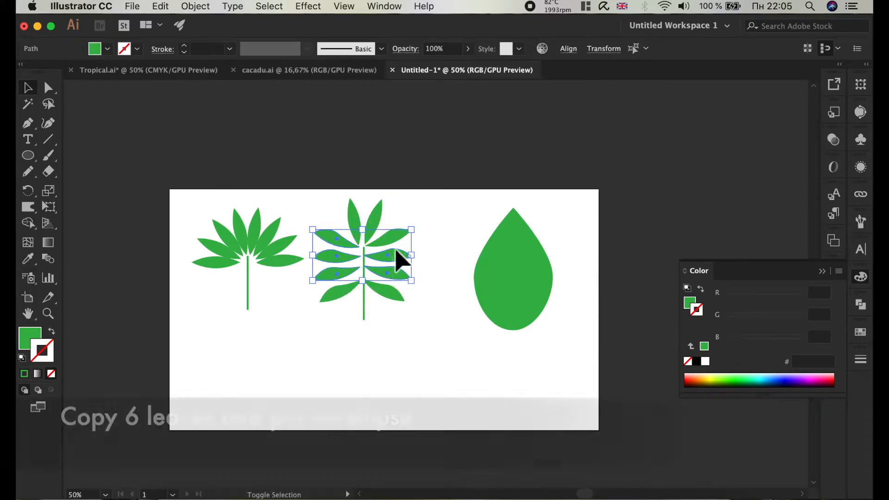
shift+click(397, 257)
shift+click(399, 242)
drag(397, 236, 546, 252)
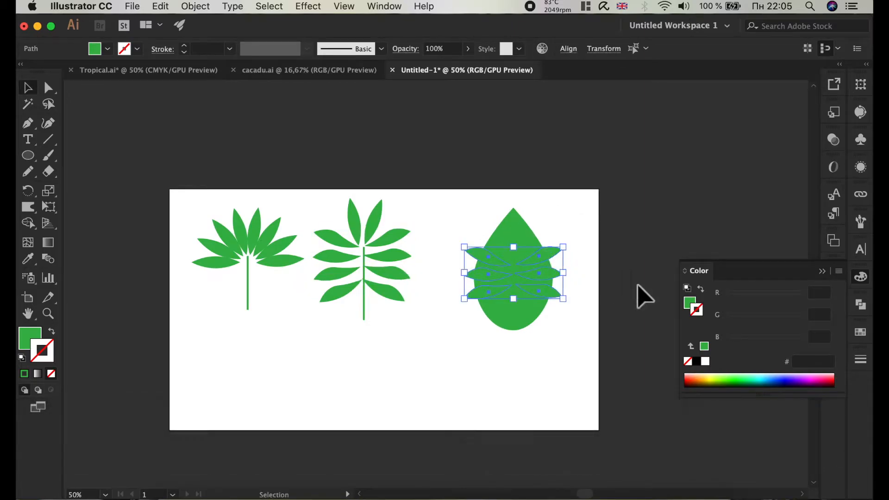
Give the six copied leaves a dark green outline
click(860, 333)
click(763, 286)
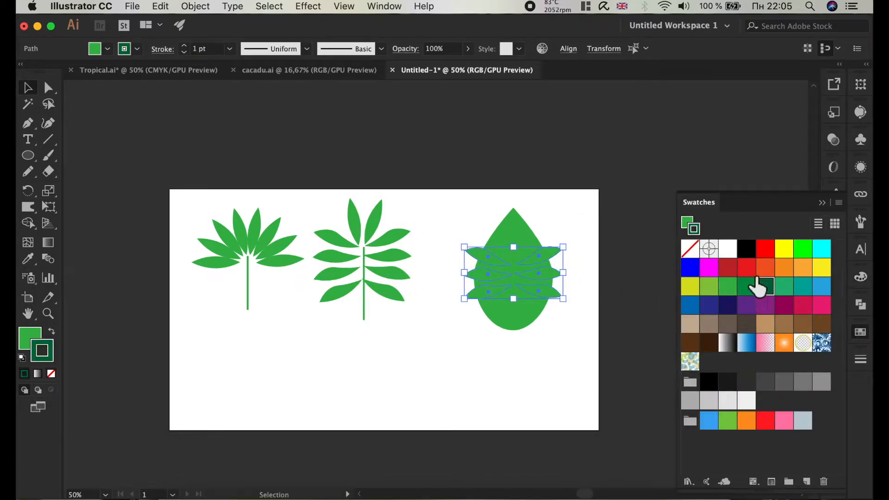
click(823, 204)
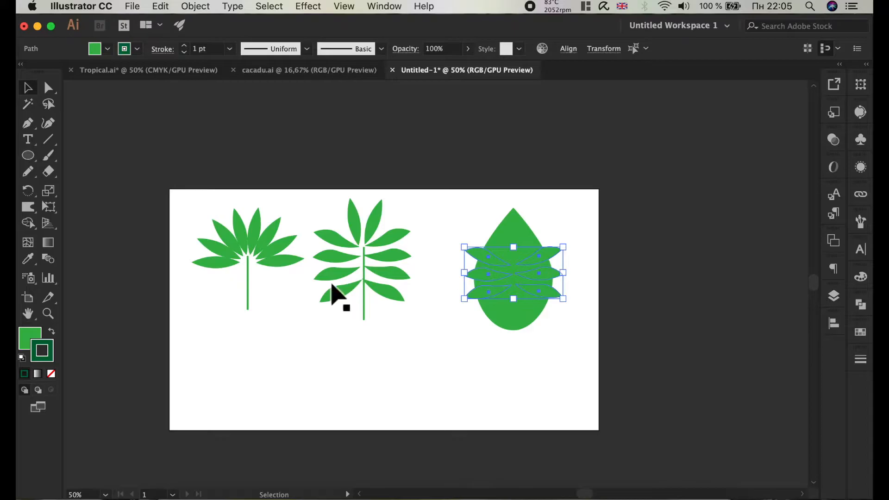
Arrange the large pointed shape behind the six small outlined leaves
scroll(518, 262, up, 2)
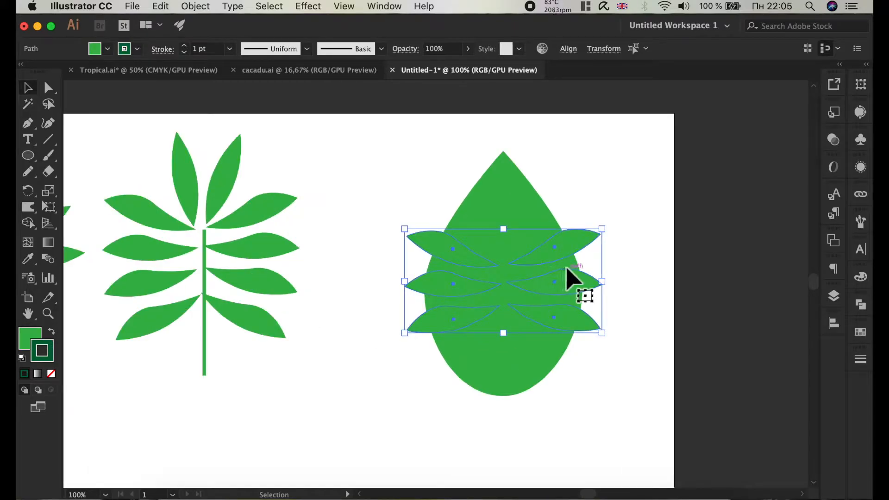
key(super+shift+bracketleft)
click(623, 304)
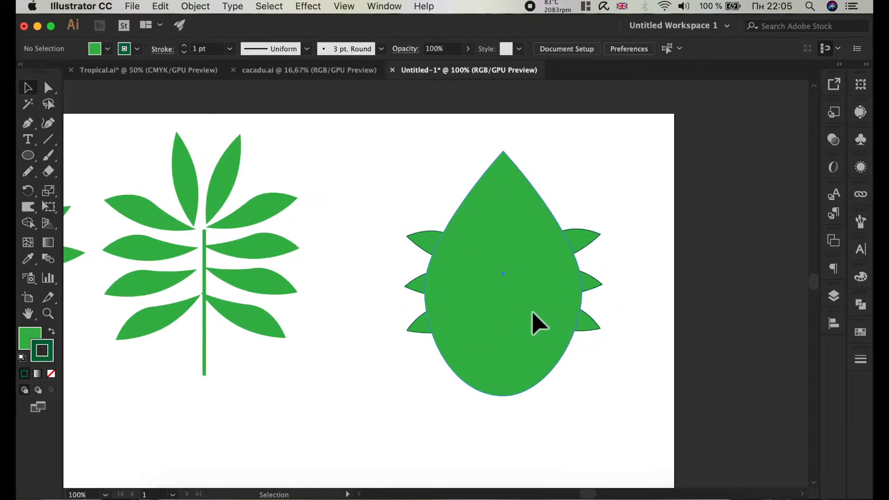
click(532, 314)
key(super+shift+bracketleft)
Space out the small leaves by moving the lowest pair down and the top pair up over the large shape
click(620, 339)
drag(596, 323, 600, 344)
drag(463, 321, 463, 347)
drag(454, 257, 462, 232)
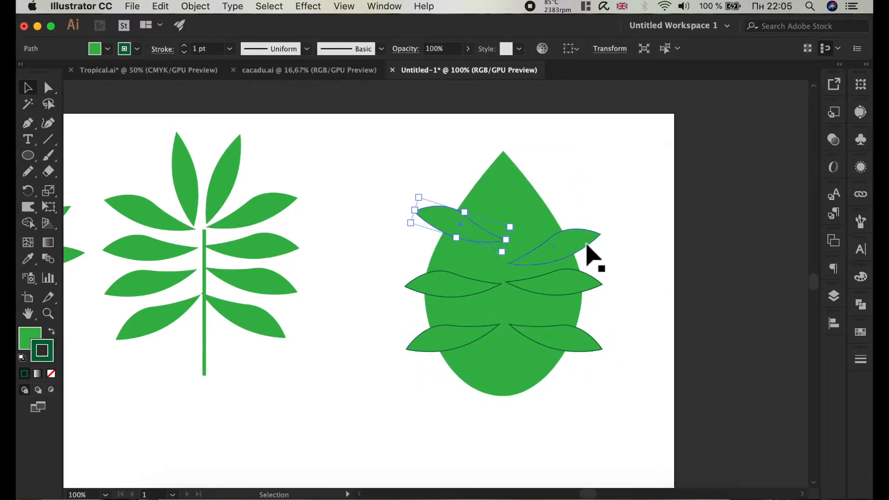
drag(586, 244, 594, 220)
click(651, 257)
Cut the six small leaves out of the large shape with Minus Front
scroll(574, 238, down, 1)
drag(603, 350, 468, 173)
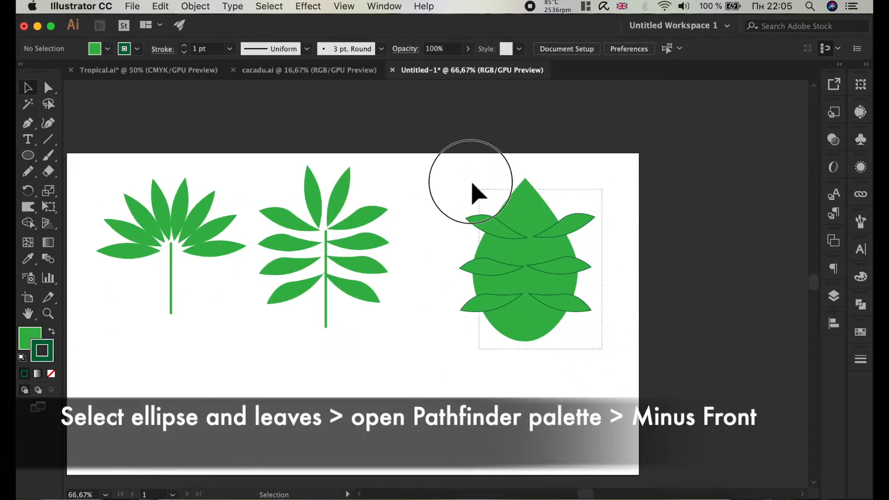
click(861, 306)
click(722, 333)
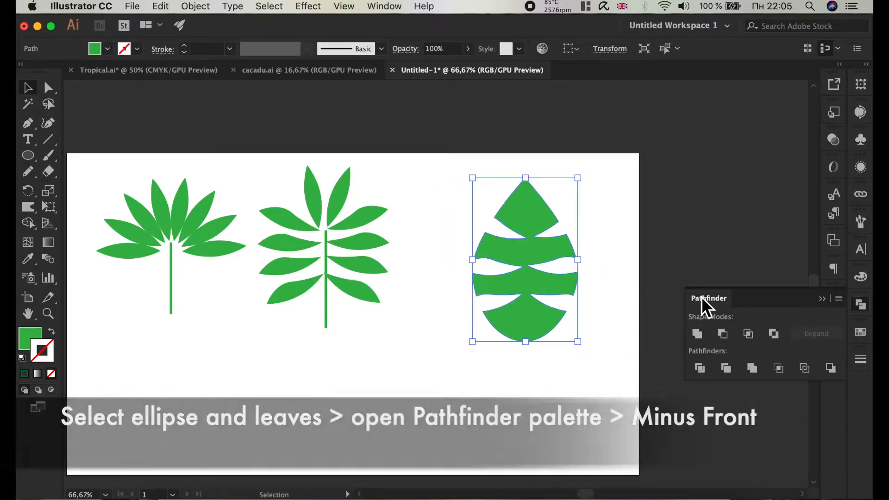
click(683, 256)
Widen the cut leaf shape and shift it slightly up and to the left
click(531, 199)
drag(589, 271, 605, 264)
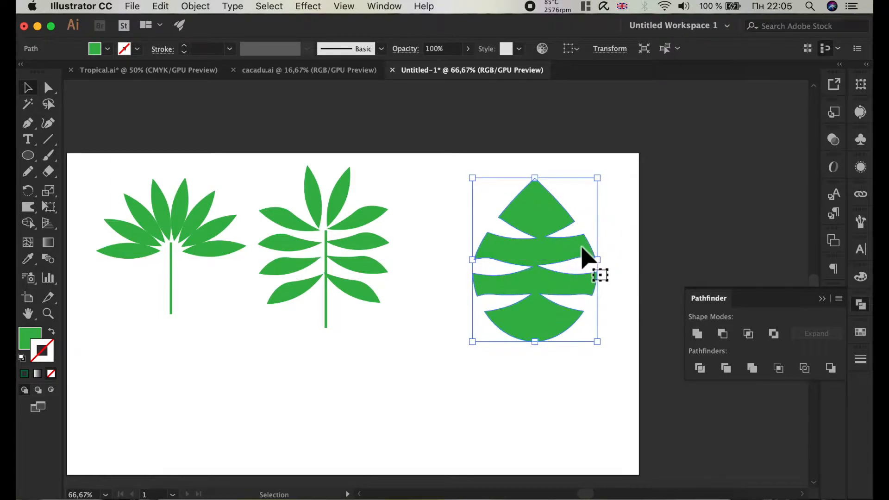
drag(562, 214, 550, 209)
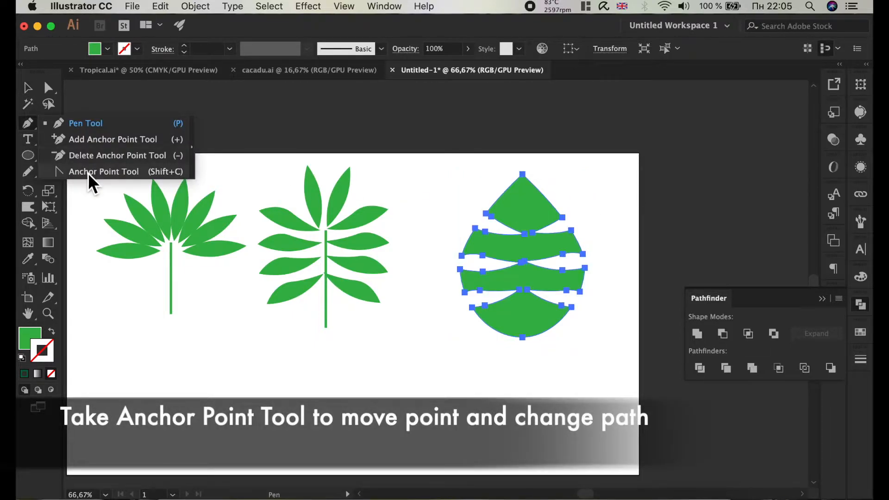
Bend the upper edges of the leaf tip inward and curve the upper right cut with the Anchor Point tool
click(87, 172)
drag(540, 195, 511, 202)
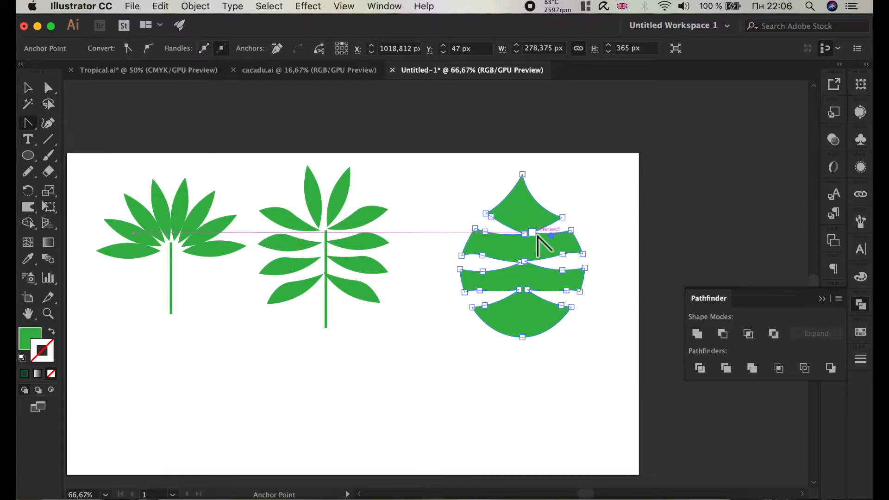
drag(549, 243, 480, 226)
click(484, 232)
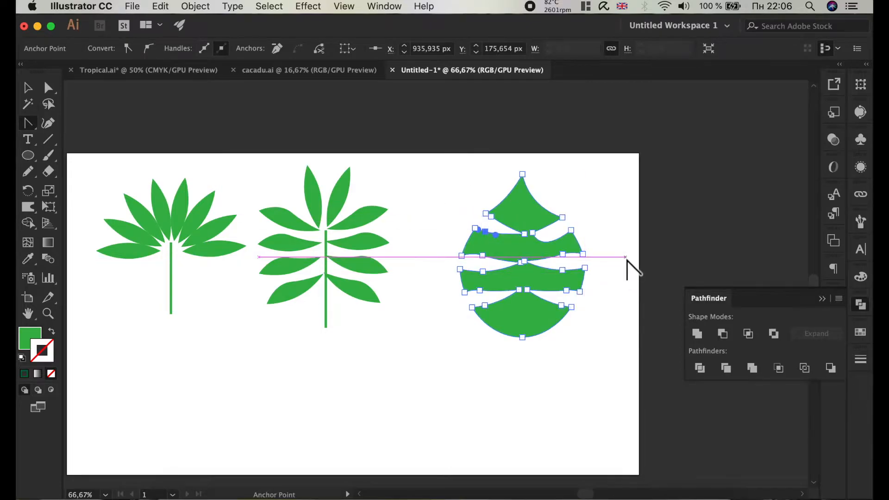
Move the inner points of the lower cuts outward to widen the leaf's centre, and raise the bottom point to flatten the base
scroll(509, 306, up, 2)
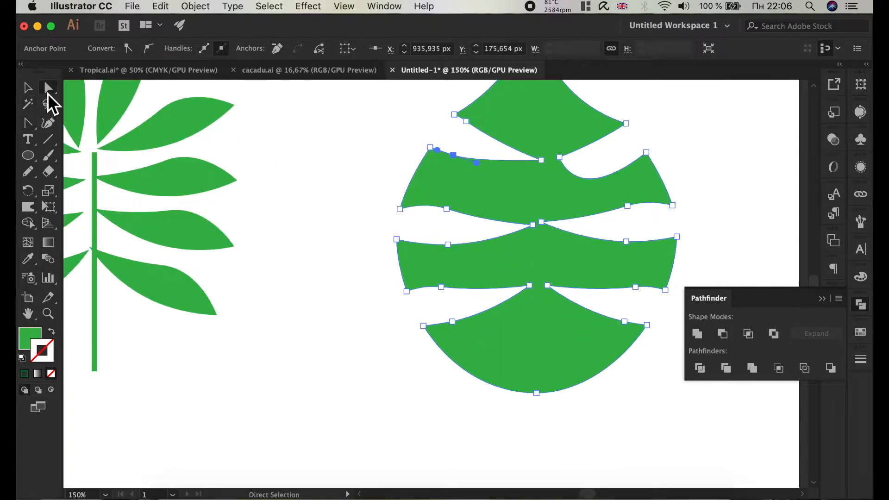
drag(531, 286, 572, 288)
drag(525, 230, 571, 224)
drag(536, 393, 573, 371)
Add an anchor point on each side of the leaf's bottom point and pull the bottom point up into a notch
drag(30, 129, 77, 155)
scroll(559, 368, up, 1)
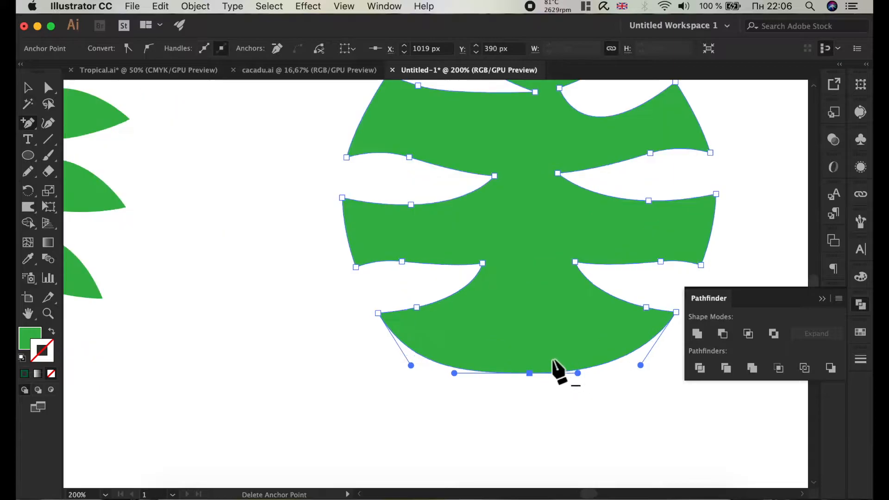
click(576, 370)
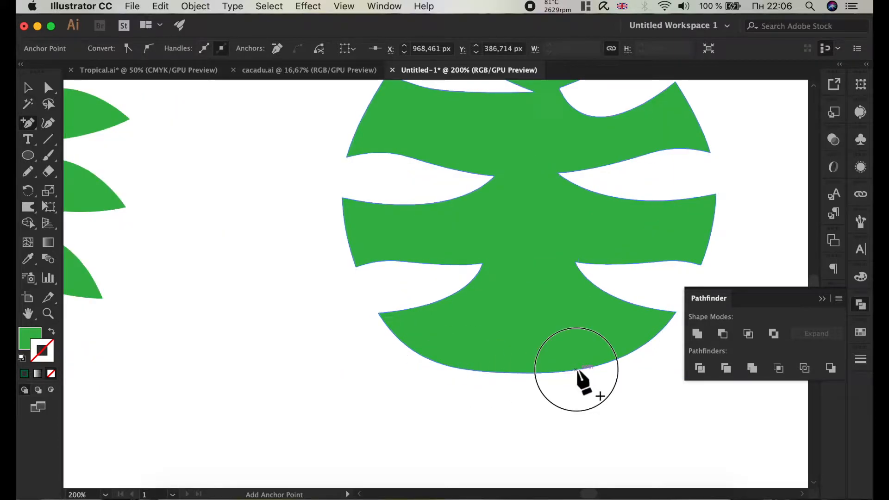
click(49, 88)
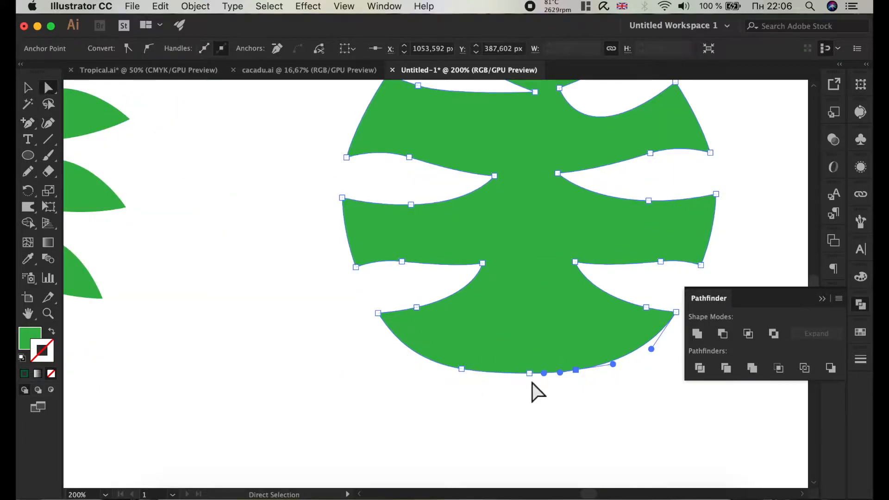
drag(529, 373, 529, 329)
scroll(482, 280, down, 2)
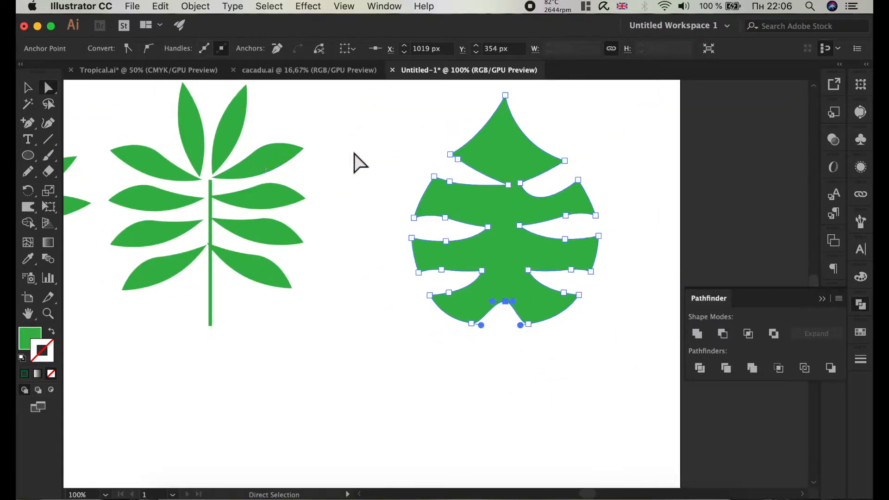
Tilt the leaf counterclockwise and reposition the inner points of its side cuts to vary their depth and join the sections
key(v)
drag(611, 334, 612, 285)
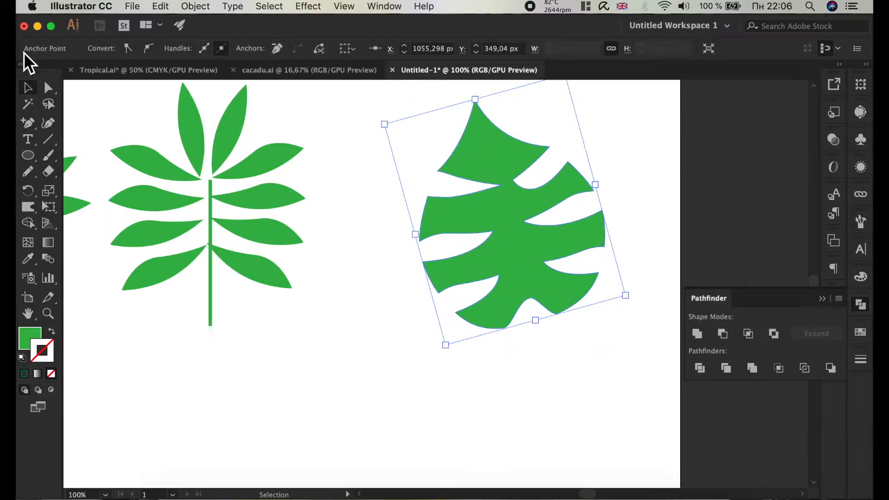
click(48, 87)
drag(501, 185, 520, 175)
drag(526, 224, 543, 220)
drag(493, 231, 484, 246)
drag(505, 278, 487, 274)
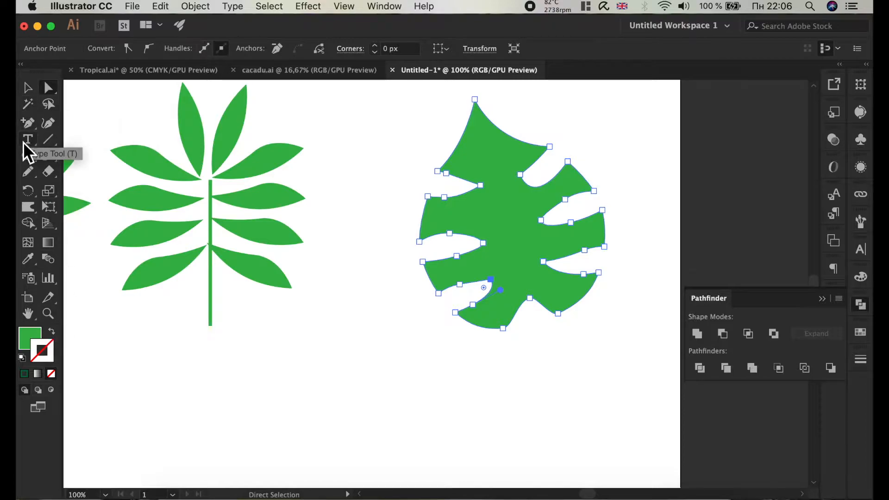
Draw a curved midrib down the centre of the cut leaf with the Pencil tool
click(27, 172)
click(70, 188)
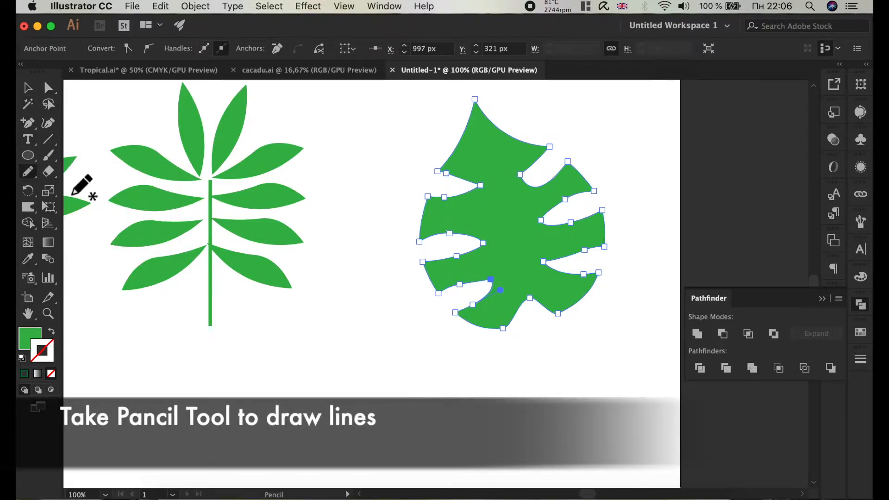
drag(482, 152, 523, 290)
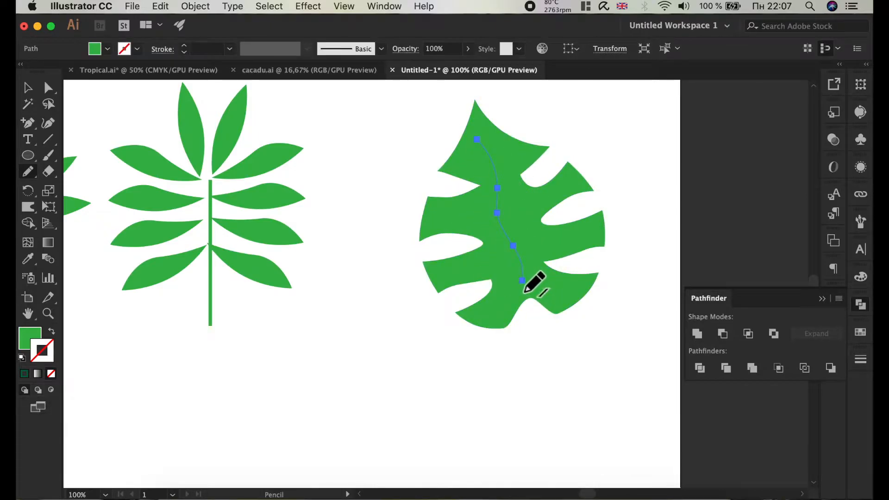
Give the midrib a dark green 5 pt stroke with the width profile that tapers at both ends
click(137, 49)
click(80, 82)
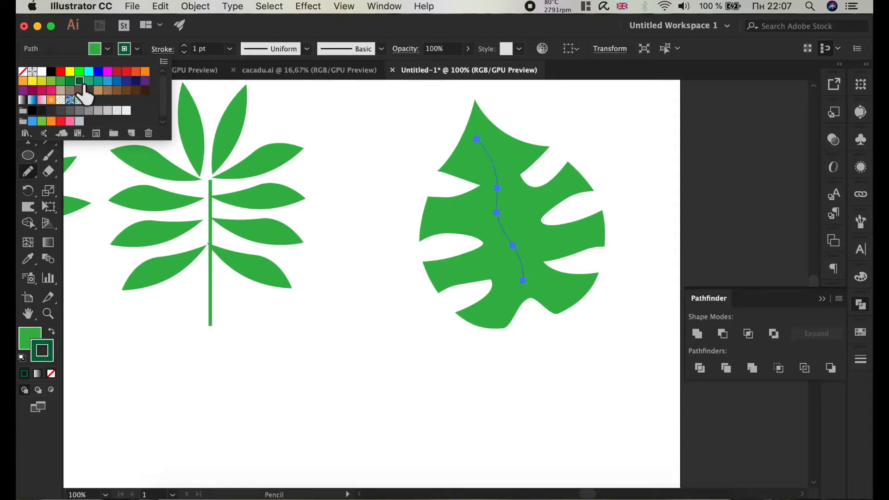
click(229, 50)
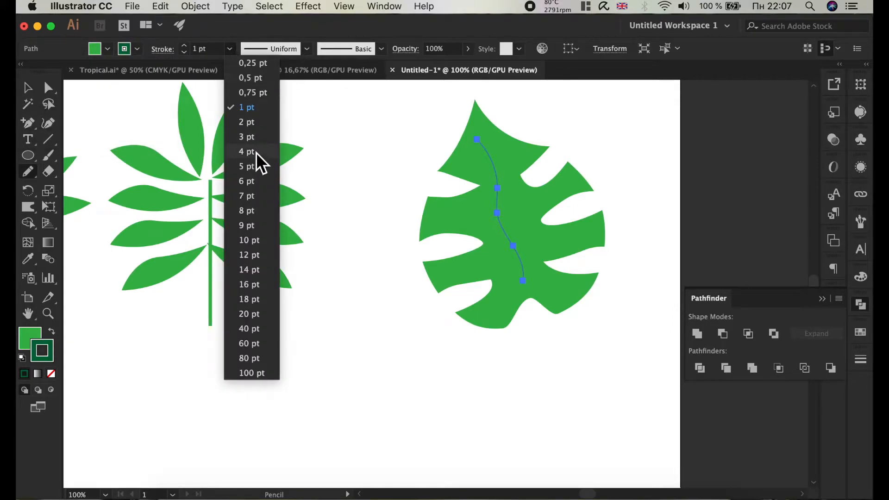
click(247, 166)
click(306, 50)
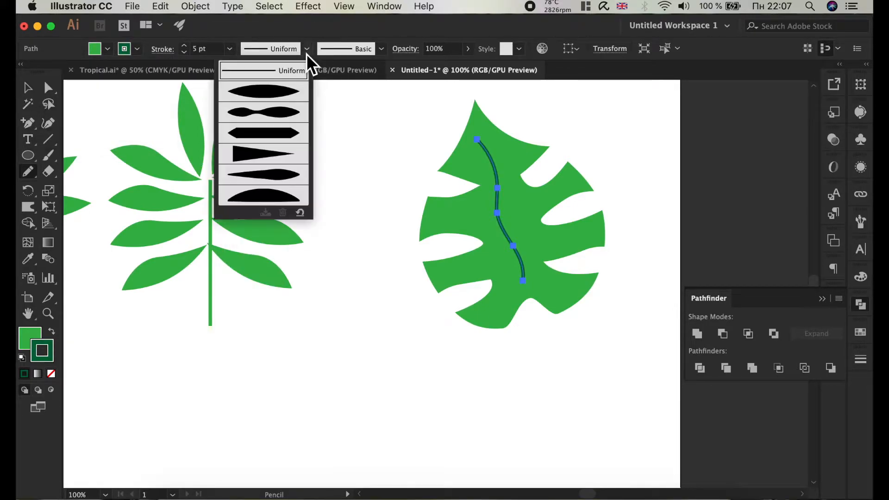
click(268, 90)
Draw six side veins from near the midrib out into the leaf's lobes, three on each side
drag(437, 213, 491, 220)
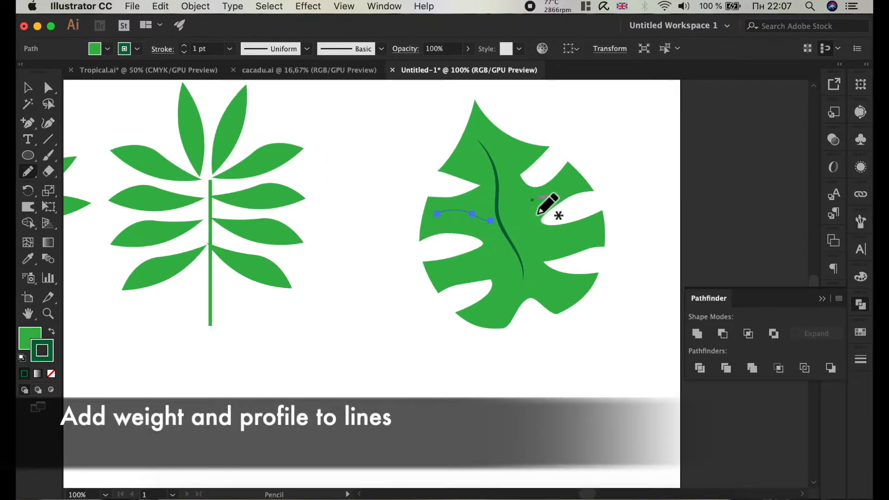
drag(542, 196, 508, 221)
drag(446, 274, 572, 240)
drag(515, 268, 489, 313)
drag(554, 290, 567, 293)
click(29, 103)
click(488, 224)
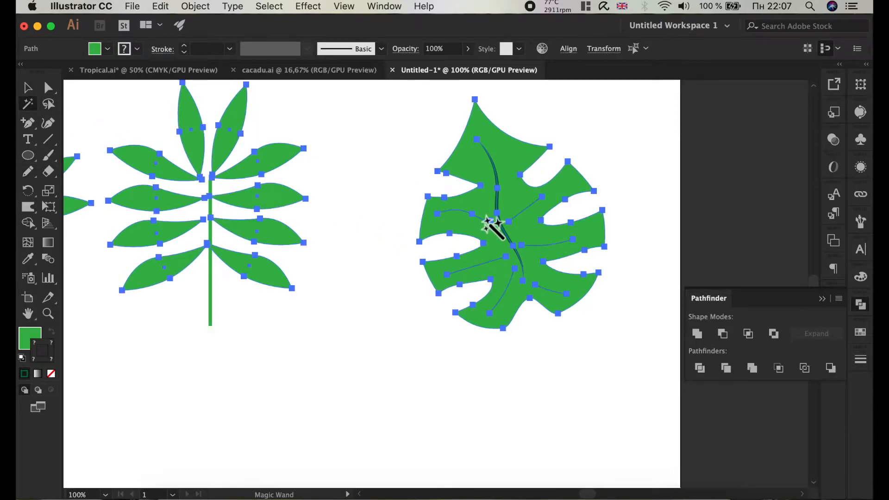
key(super+z)
Set the stroke weight of the six side veins to 5 pt
click(48, 88)
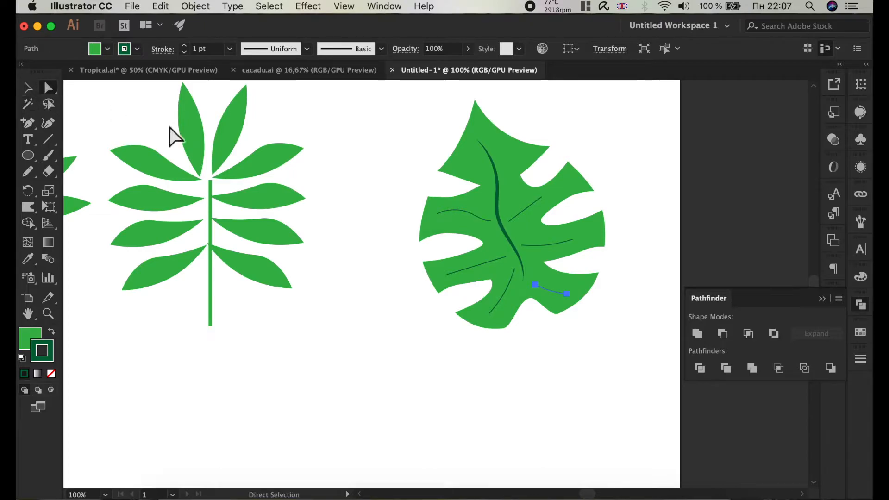
click(475, 221)
shift+click(485, 263)
shift+click(509, 287)
shift+click(555, 291)
shift+click(523, 213)
click(498, 193)
key(v)
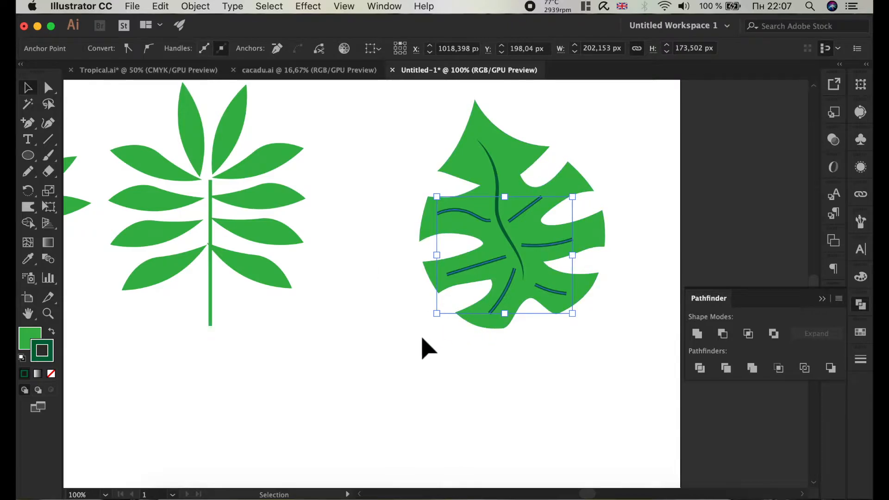
click(375, 267)
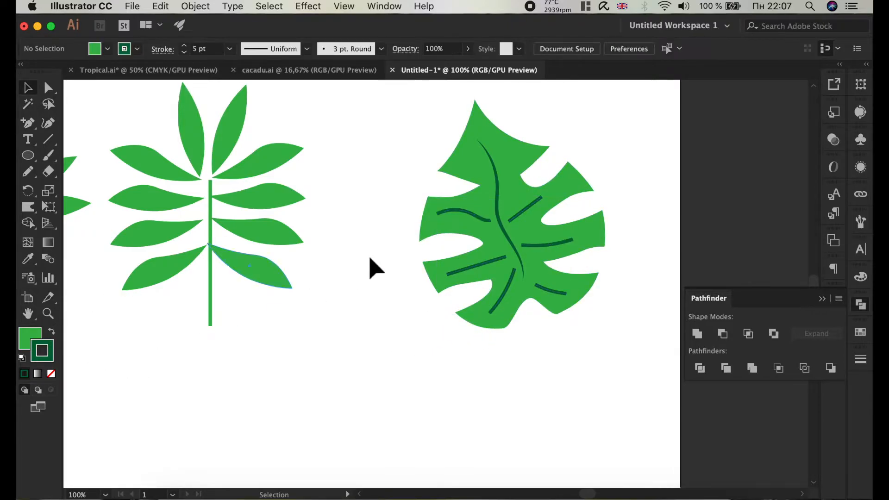
Apply the width profile that tapers at both ends to the cut leaf's six side veins
click(471, 217)
shift+click(480, 265)
shift+click(504, 286)
shift+click(557, 291)
shift+click(542, 244)
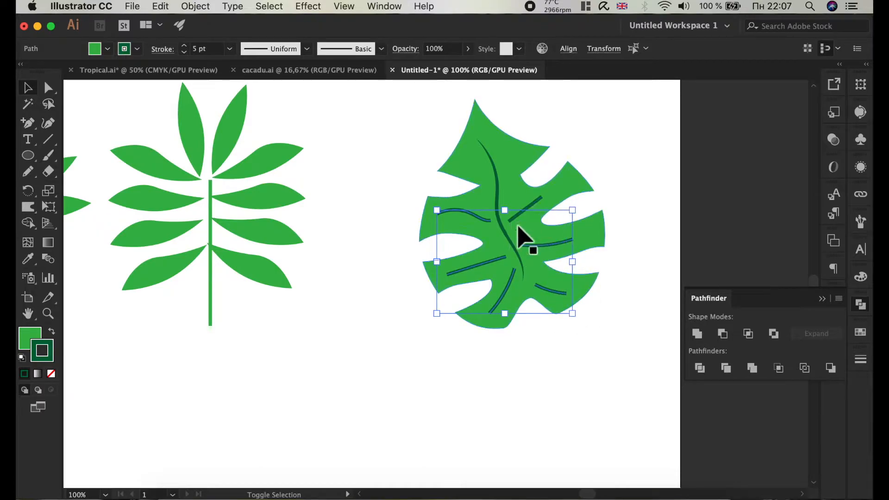
shift+click(518, 215)
click(307, 48)
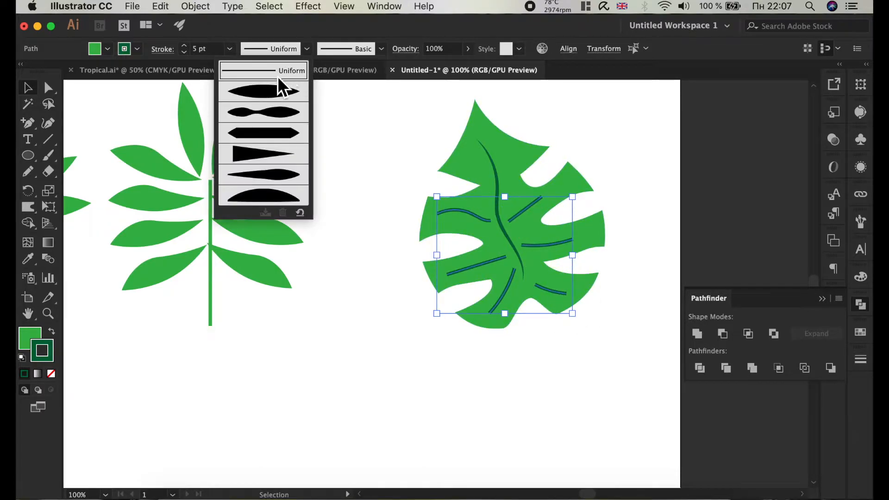
click(273, 89)
click(396, 340)
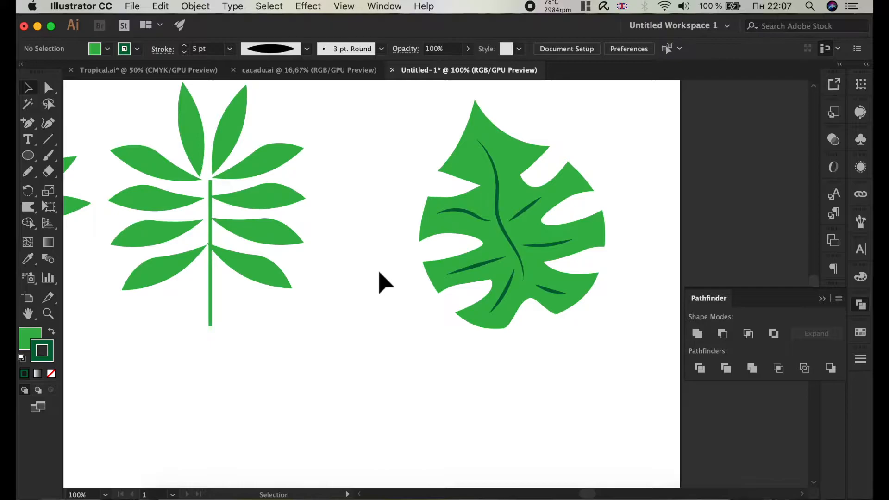
Move the cut leaf with its veins closer to the paired-leaf plant
scroll(379, 273, down, 2)
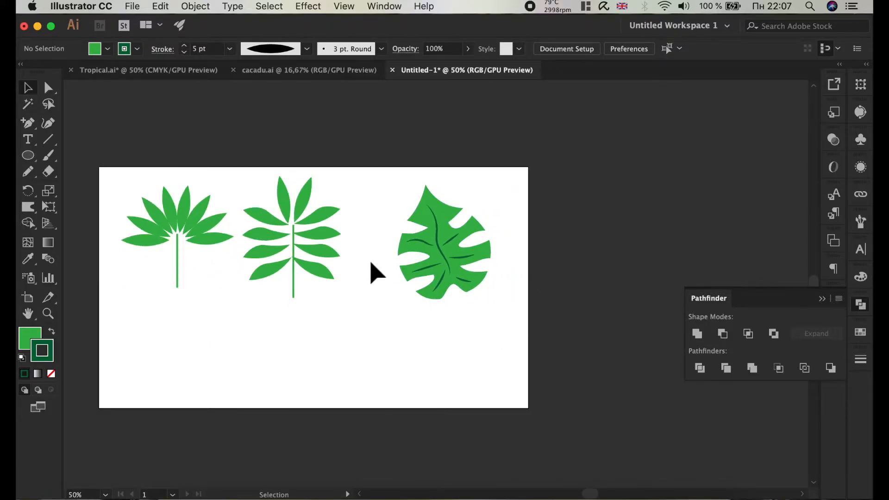
drag(524, 320, 400, 190)
drag(463, 213, 422, 213)
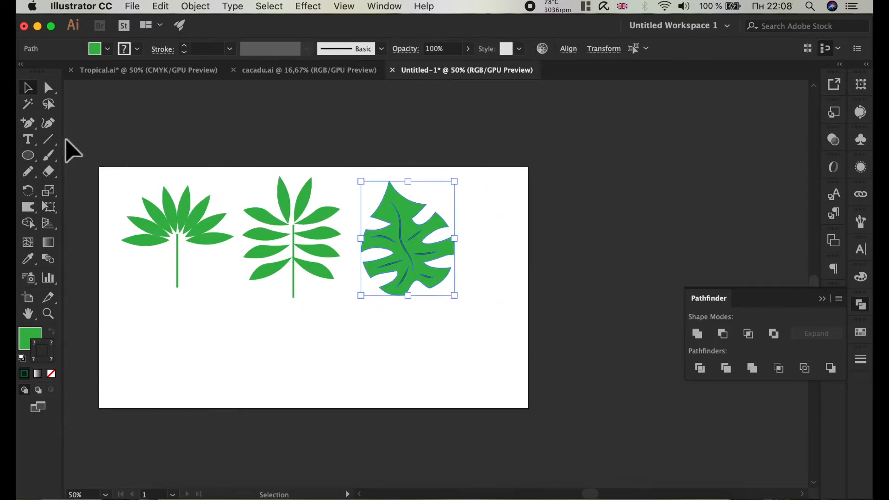
Draw a light green oval leaf below the cut leaf and arrange three rotated copies down its left side
click(39, 155)
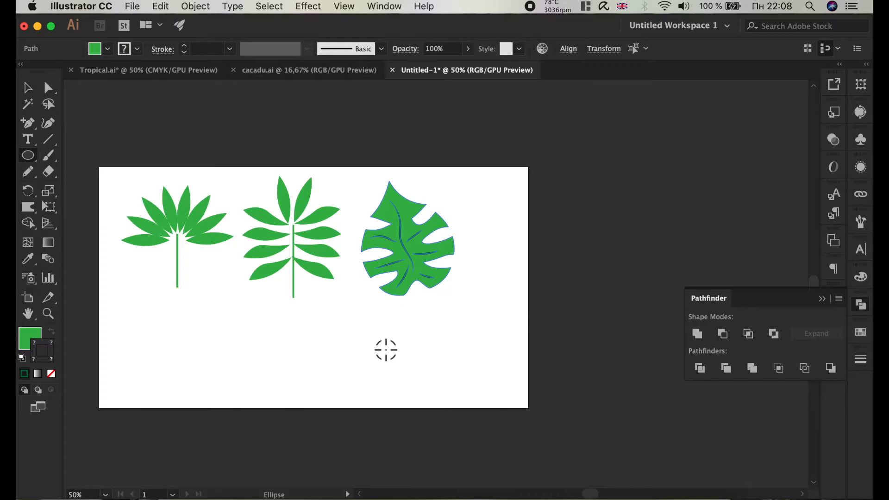
drag(347, 300, 371, 335)
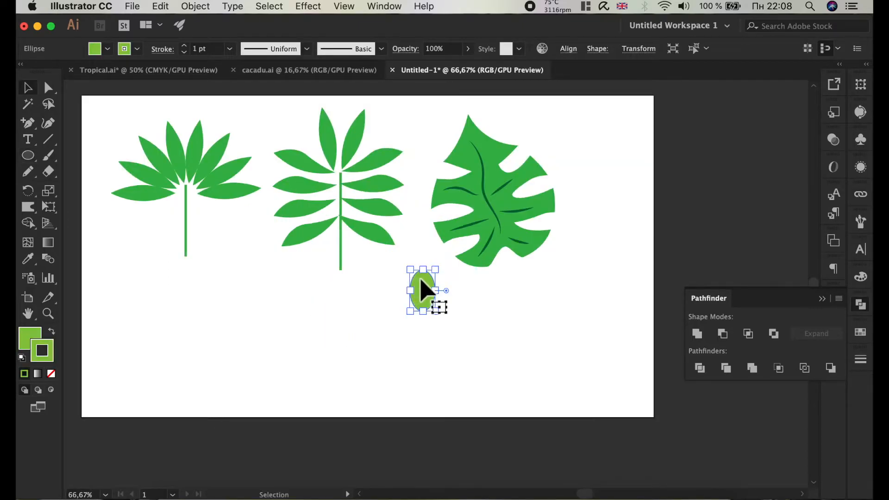
mouse_move(420, 278)
mouse_down()
mouse_move(387, 288)
mouse_move(412, 328)
mouse_move(402, 314)
mouse_move(388, 348)
mouse_move(437, 353)
mouse_move(432, 296)
mouse_move(430, 319)
mouse_up()
mouse_move(375, 365)
mouse_down()
mouse_move(363, 368)
mouse_move(391, 355)
mouse_move(403, 361)
mouse_move(418, 393)
mouse_move(422, 359)
mouse_move(410, 348)
mouse_move(405, 374)
mouse_up()
click(450, 380)
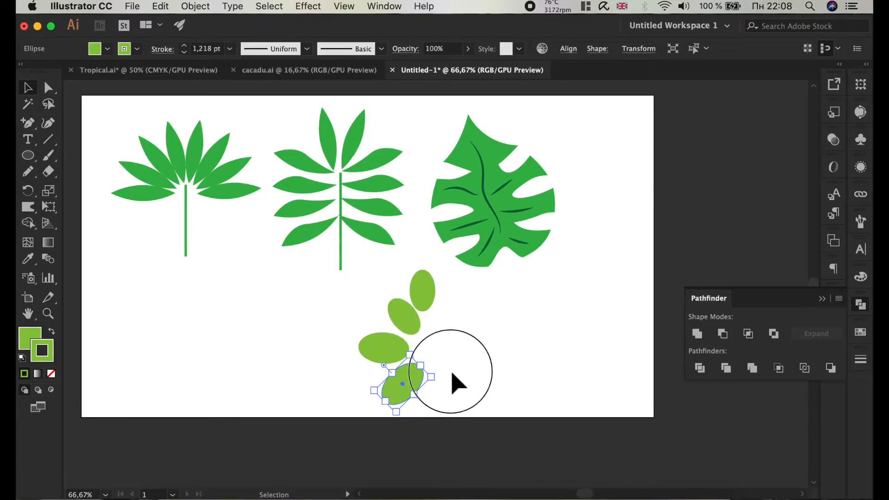
Reflect a copy of the three left oval leaves across the vertical axis and place it opposite them on the right
click(407, 381)
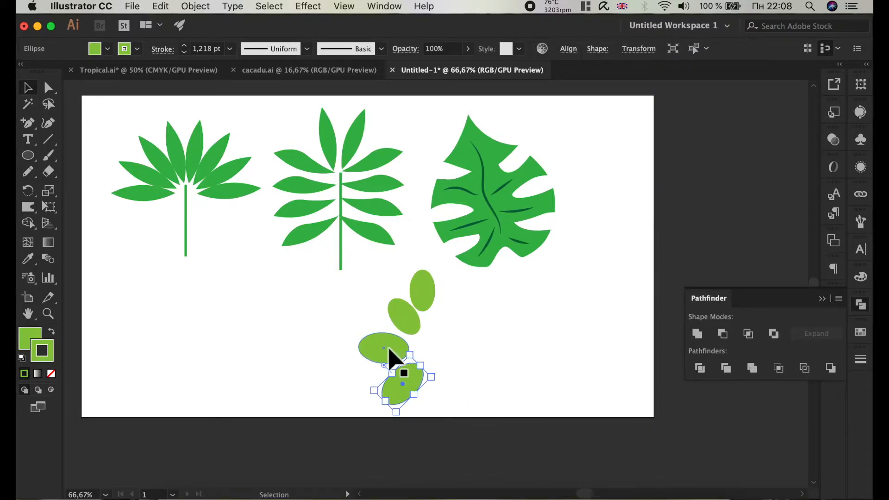
shift+click(403, 326)
shift+click(394, 352)
right_click(394, 345)
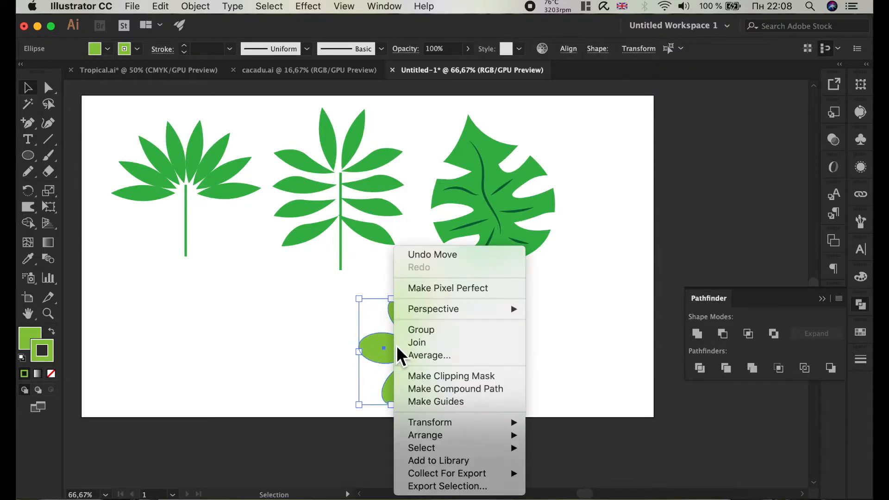
mouse_move(447, 421)
click(586, 419)
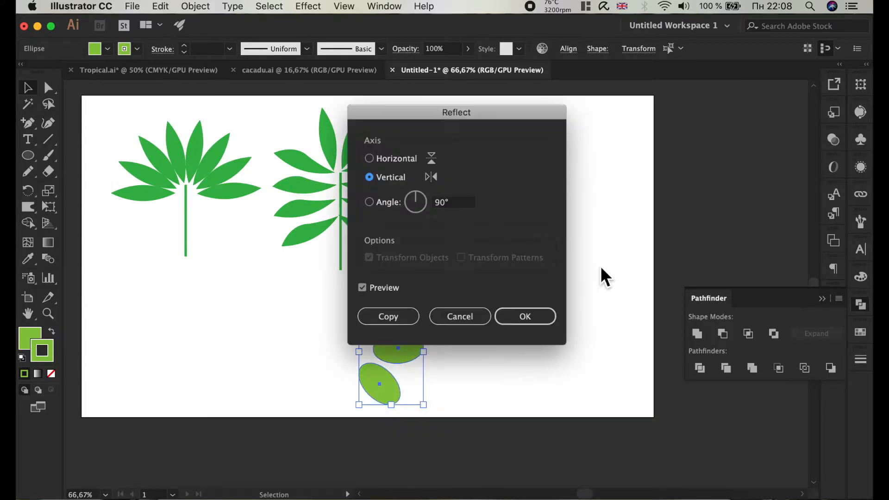
click(410, 317)
drag(398, 349, 473, 354)
click(475, 353)
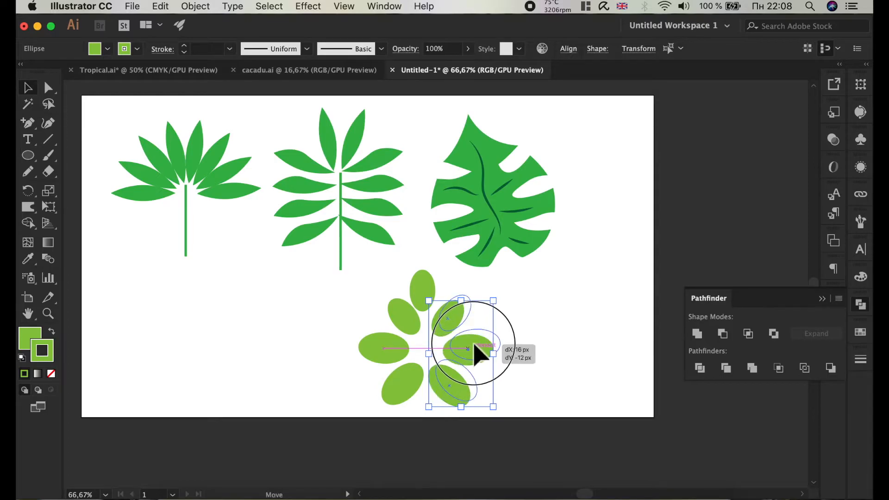
Draw a wavy stem between the oval leaves with the Pencil tool, giving it no fill and a 5 pt stroke
click(33, 174)
mouse_move(426, 316)
mouse_down()
mouse_move(431, 429)
mouse_move(419, 446)
mouse_up()
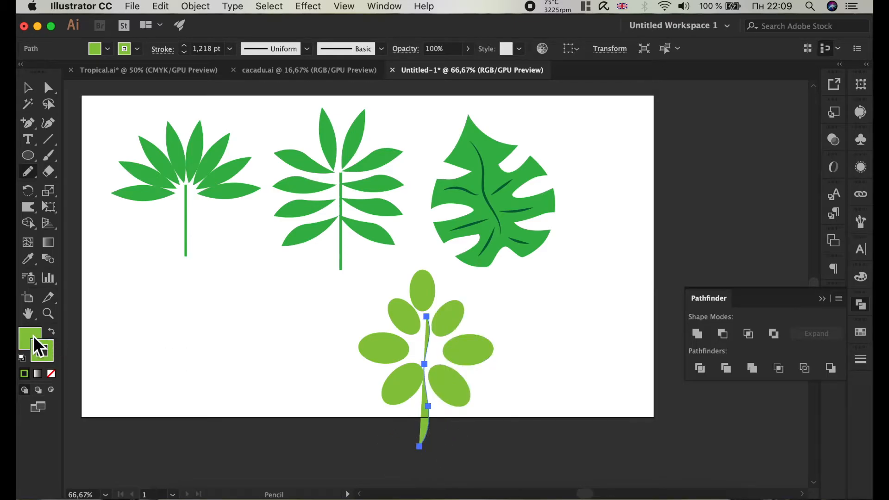
click(36, 342)
click(51, 373)
click(29, 88)
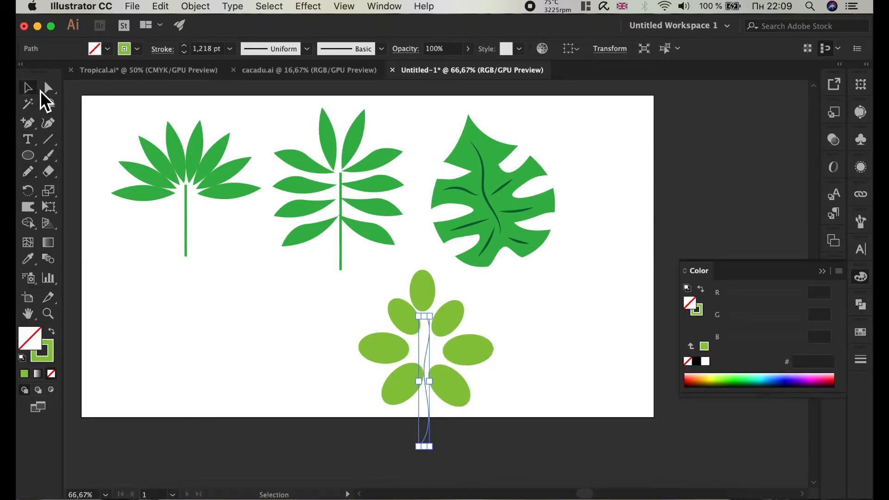
click(229, 48)
click(244, 168)
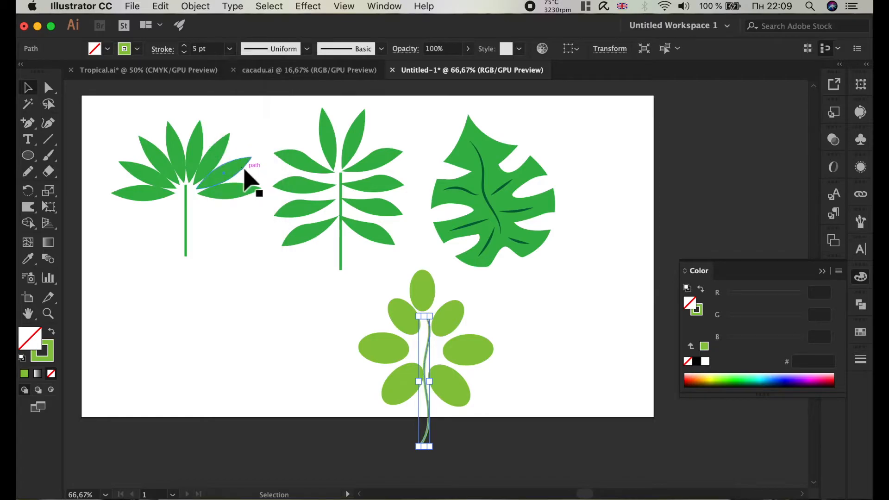
click(573, 353)
Move the two middle oval leaves inward, closer to the stem
drag(390, 347, 405, 350)
drag(468, 350, 455, 351)
click(536, 334)
Move the whole oval-leaf plant up beside the cut leaf to complete the upper row
scroll(504, 297, down, 2)
drag(500, 385, 440, 302)
drag(482, 341, 585, 273)
click(448, 304)
Copy the paired-leaf plant below the fan and restyle the copy with a dark green 4 pt stroke and no fill
drag(440, 234, 369, 308)
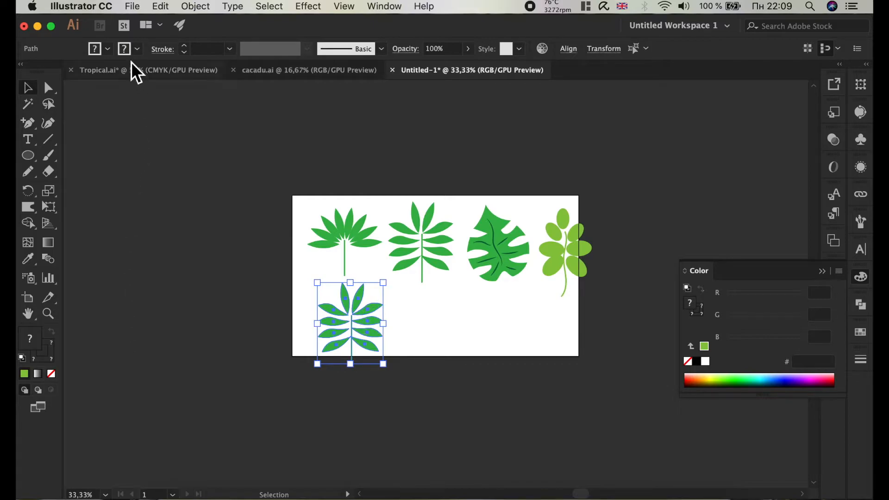
click(139, 50)
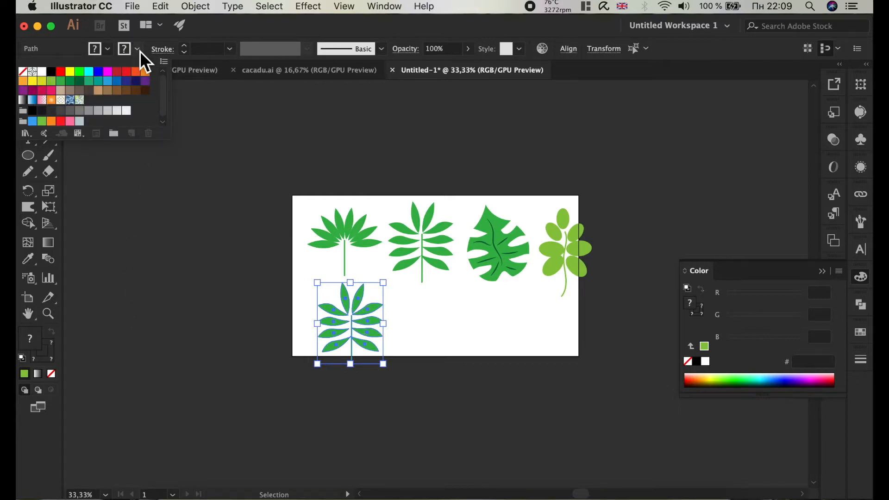
click(79, 82)
click(107, 49)
click(22, 72)
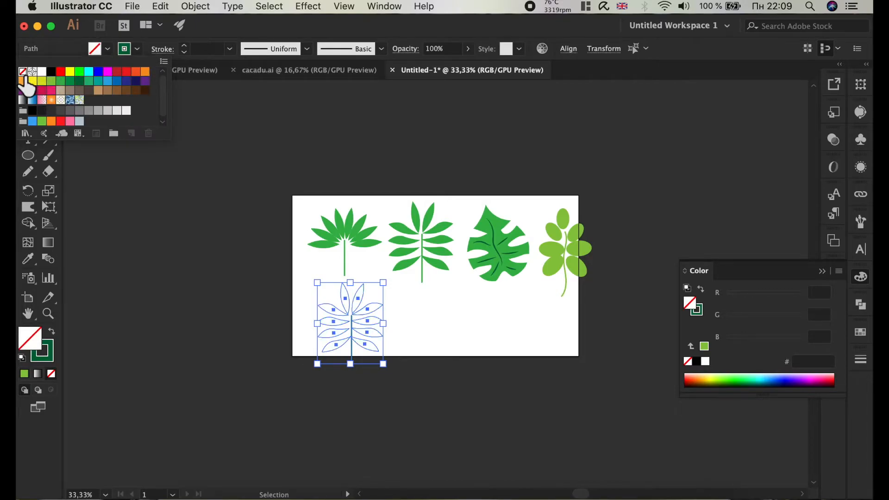
click(236, 52)
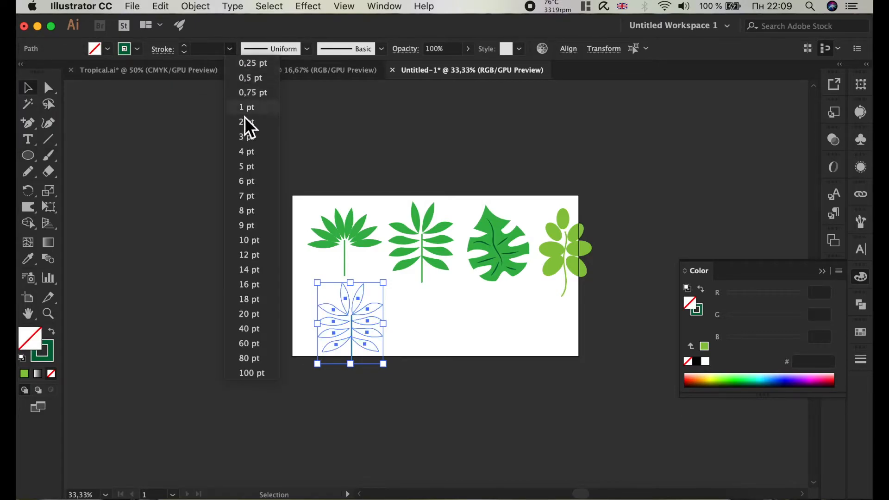
click(246, 151)
drag(376, 324, 343, 324)
click(394, 319)
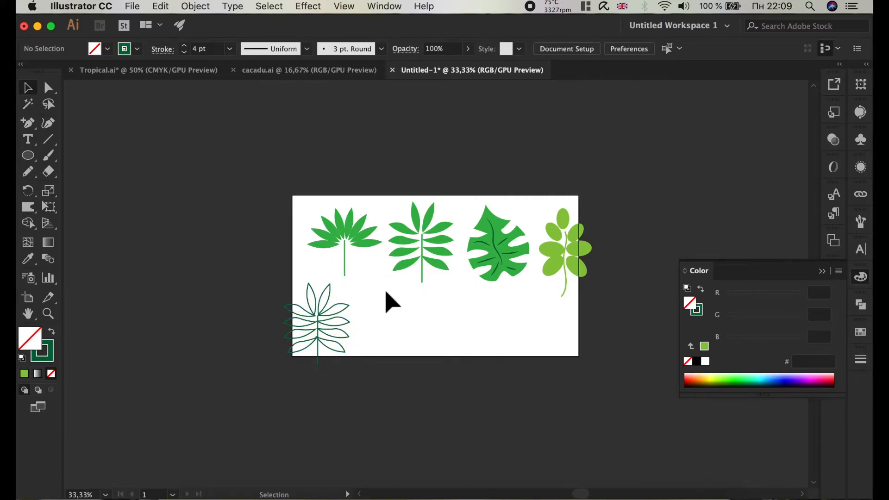
Copy the lowest right leaf of the green paired-leaf plant into the empty area below it
scroll(385, 292, up, 1)
click(465, 250)
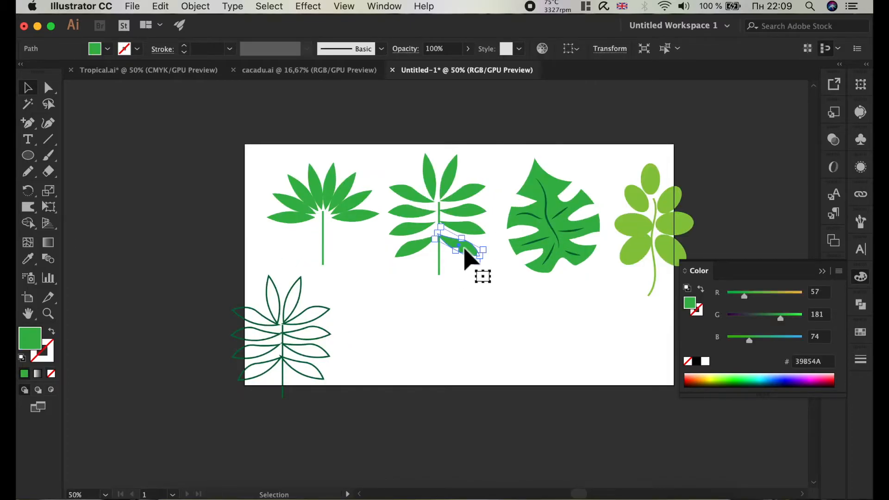
drag(466, 250, 483, 343)
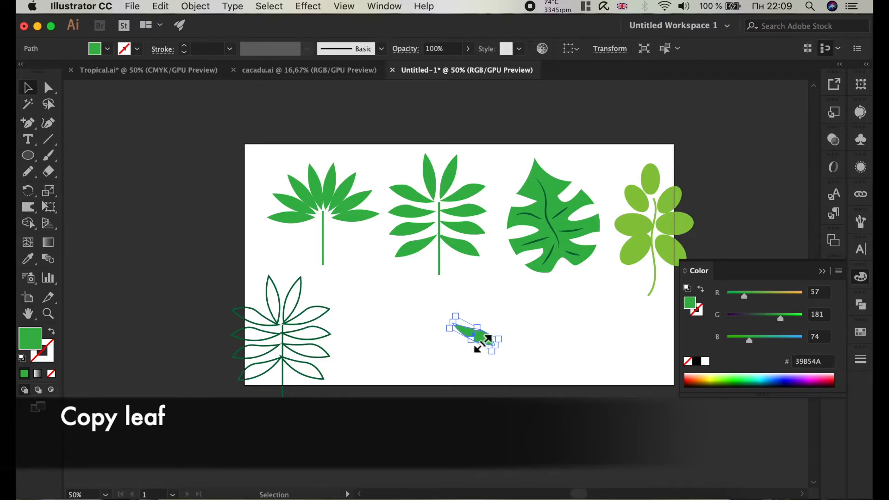
Rotate a copy of the single leaf around a point left of it and repeat the transformation to form a full ring
click(28, 191)
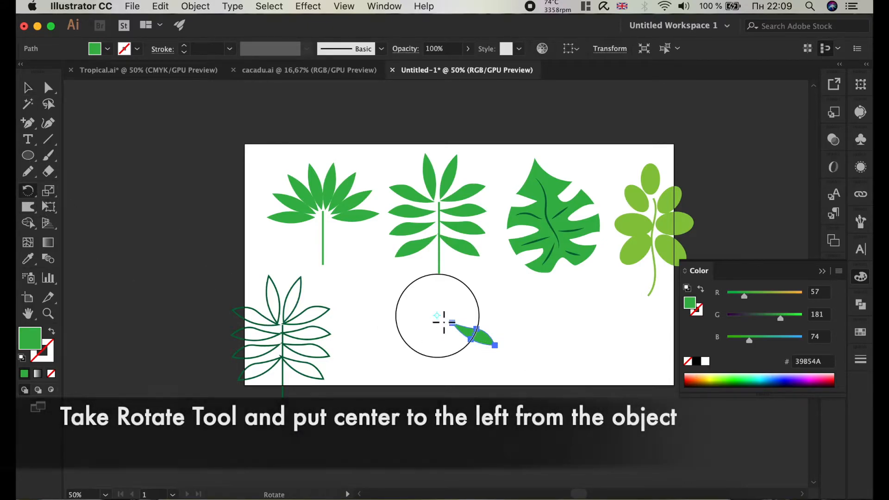
alt+click(437, 316)
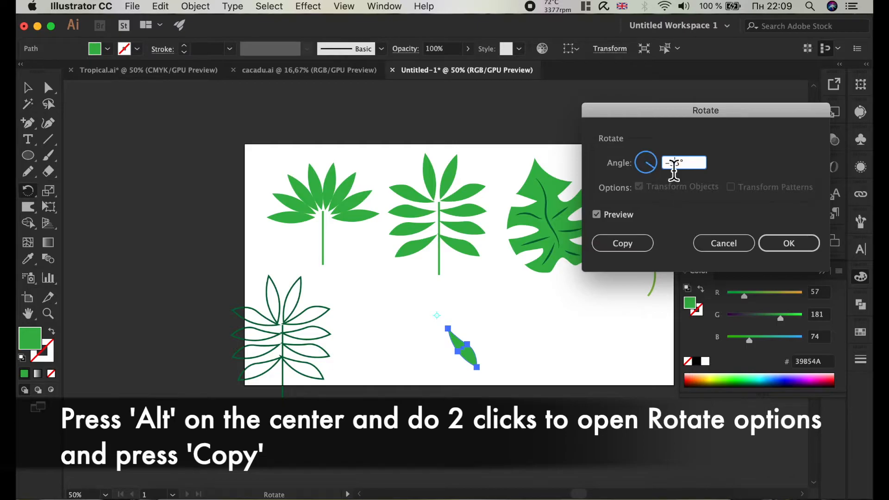
click(627, 243)
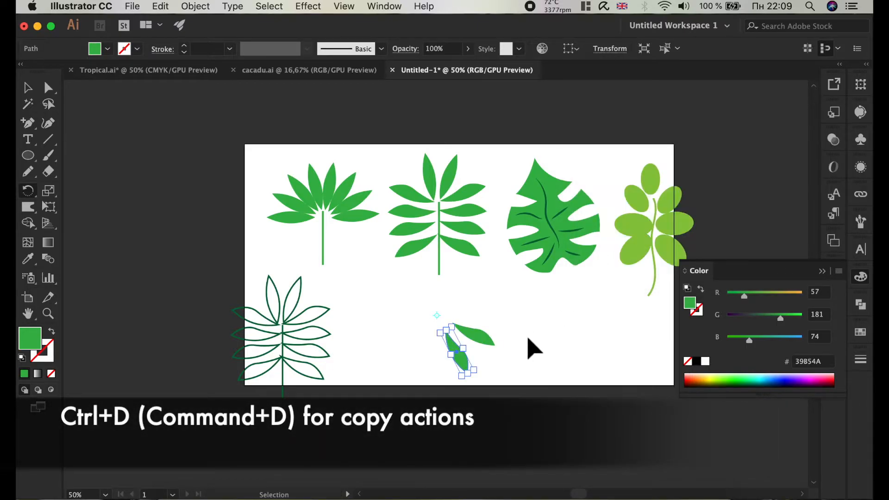
key(super+d)
key(super+d)
key(super+d)
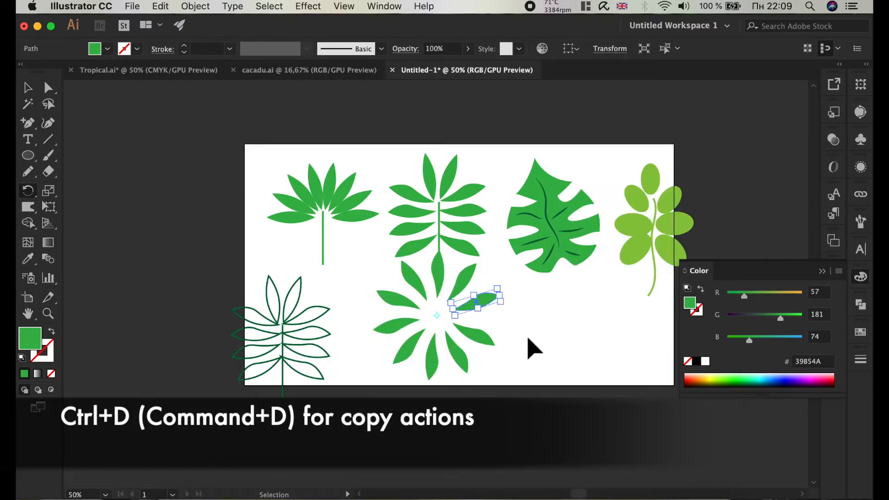
Move the ring of leaves below the cut leaf and scale it down to fit on the artboard
drag(561, 367, 391, 290)
drag(457, 285, 469, 400)
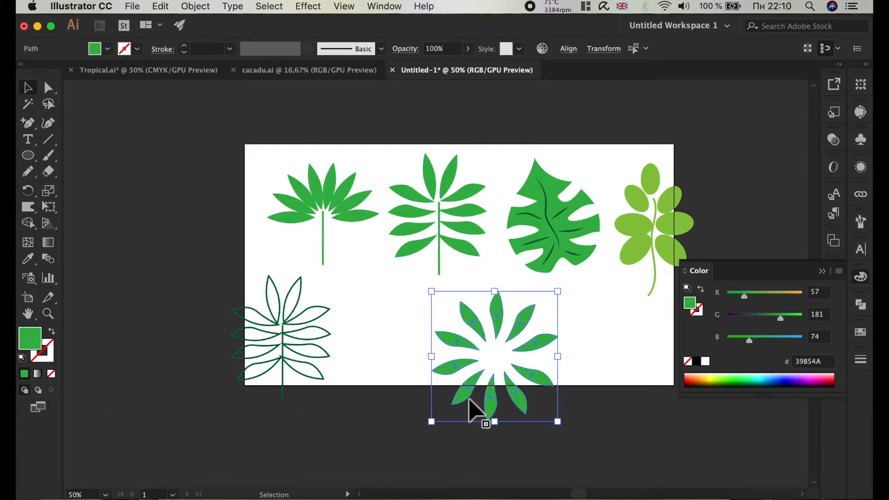
drag(440, 427, 483, 369)
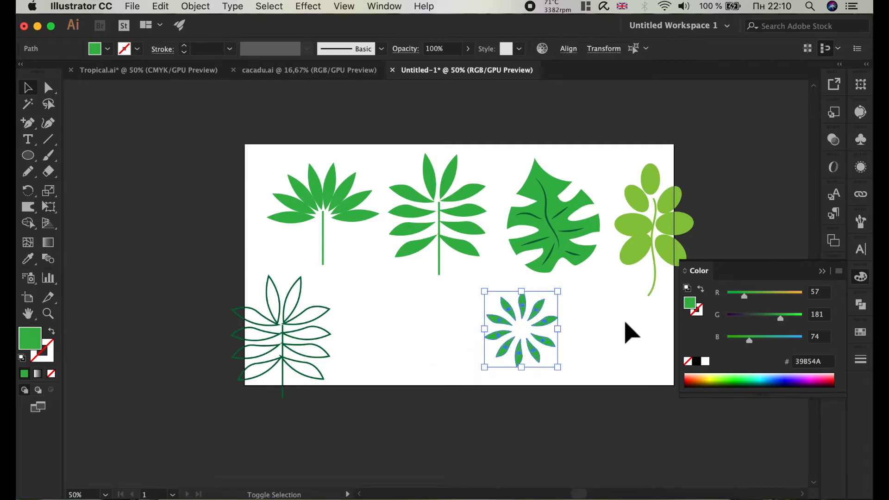
click(546, 310)
Move all the leaf illustrations together off the artboard into the space below it
scroll(276, 266, down, 1)
drag(189, 149, 582, 364)
drag(476, 248, 469, 419)
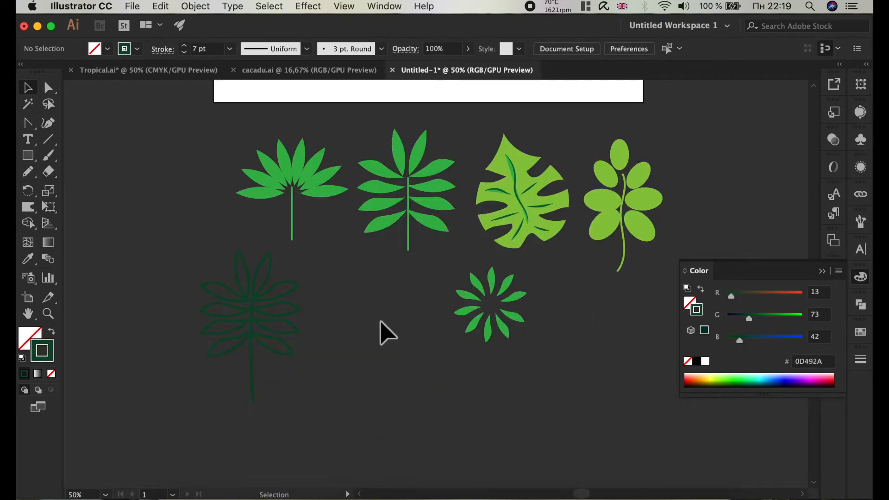
Copy the lowest pair of leaves on the outlined plant downward to form a fifth side pair
scroll(386, 332, up, 2)
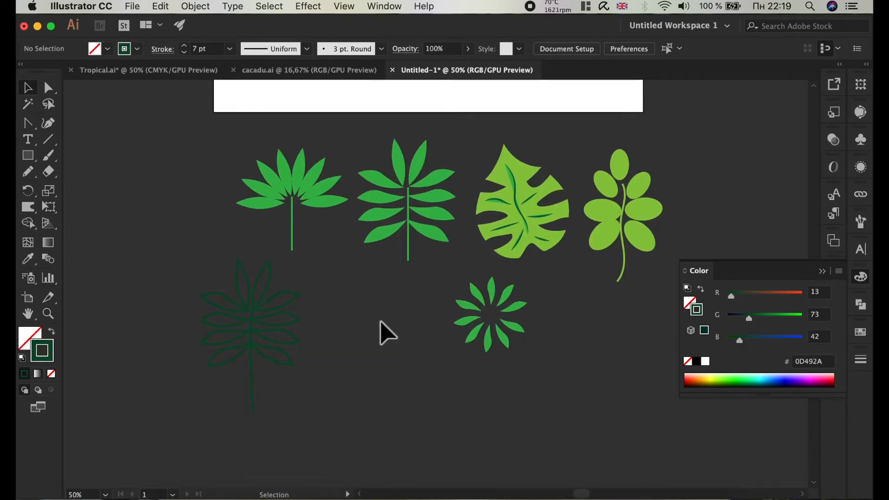
scroll(219, 371, up, 1)
click(228, 364)
shift+click(306, 359)
drag(297, 361, 299, 387)
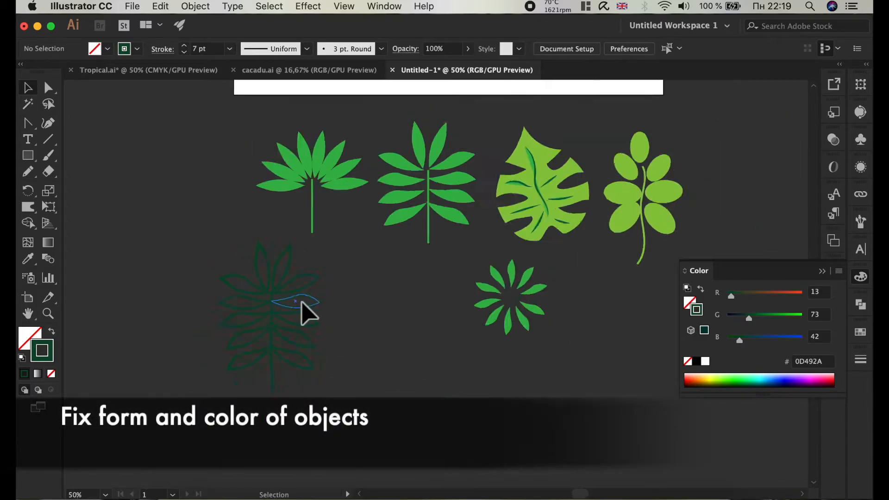
scroll(301, 302, down, 1)
drag(329, 381, 244, 277)
key(a)
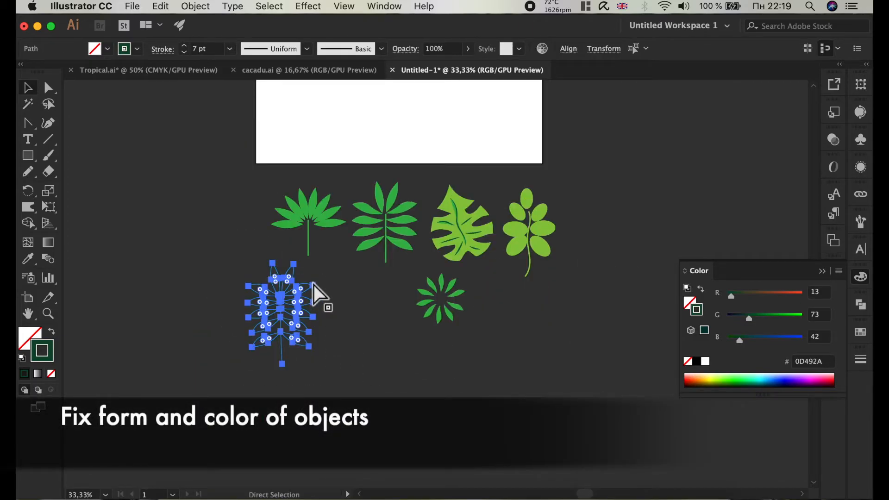
key(v)
click(367, 308)
scroll(387, 195, up, 1)
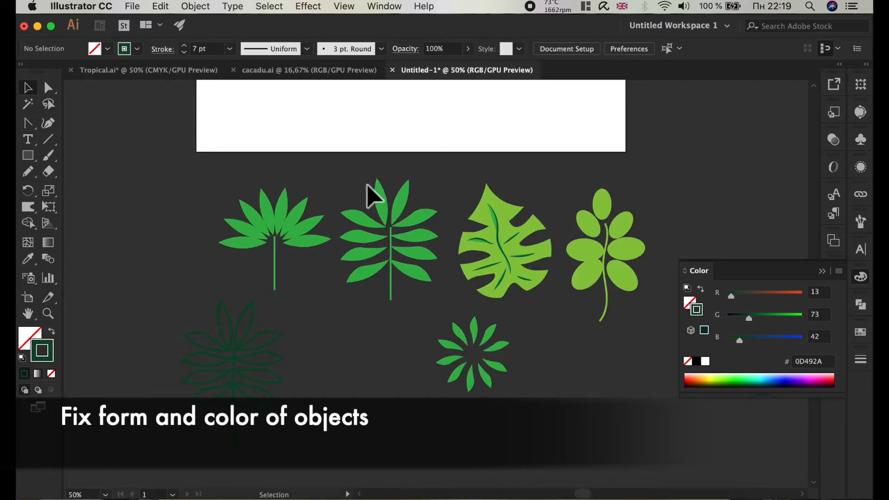
drag(364, 177, 426, 297)
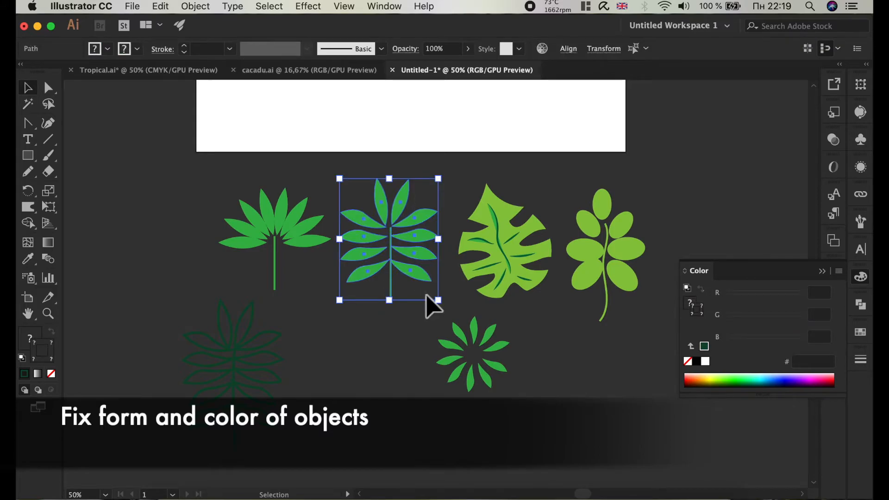
click(292, 270)
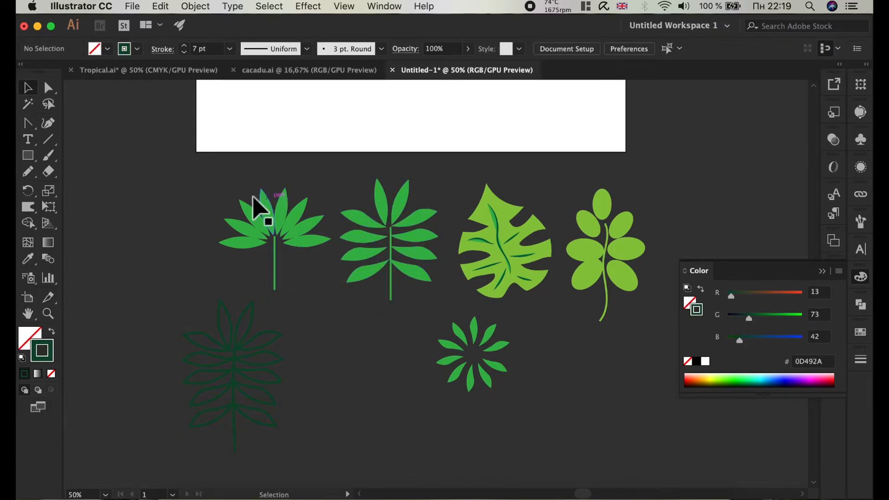
Recolour the leaves of the fan plant with a darker green fill swatch, leaving the stem's colour as it is
drag(297, 229, 312, 240)
shift+click(274, 259)
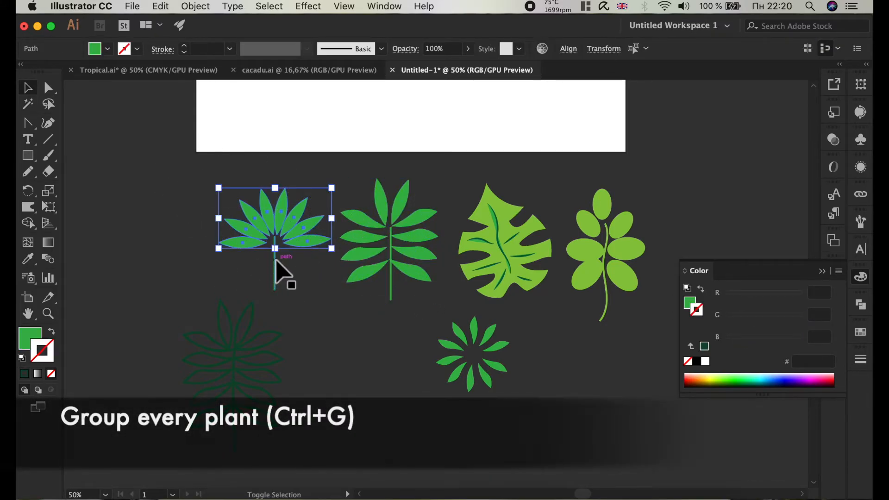
click(107, 48)
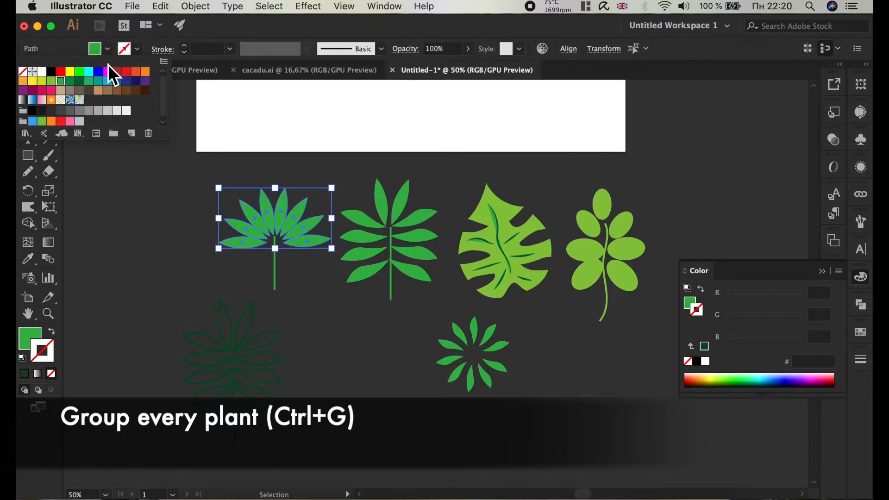
click(71, 82)
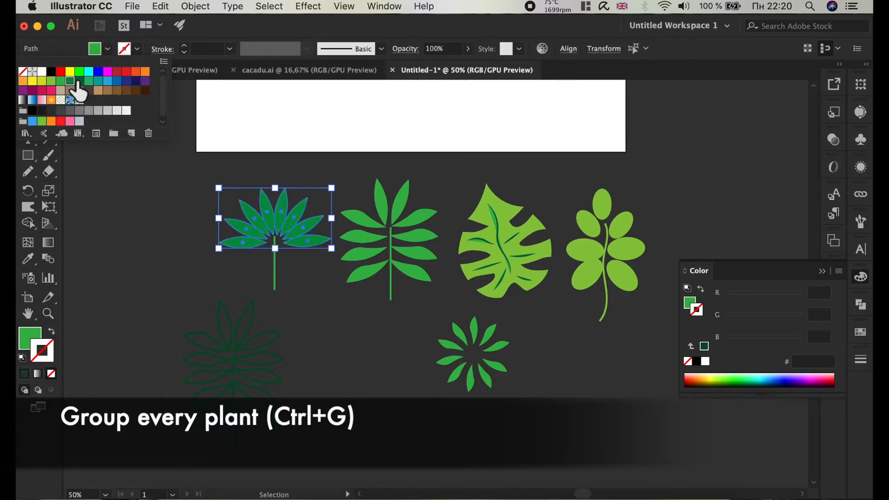
click(149, 240)
Group the dark green fan leaves together with their stem
scroll(272, 331, down, 1)
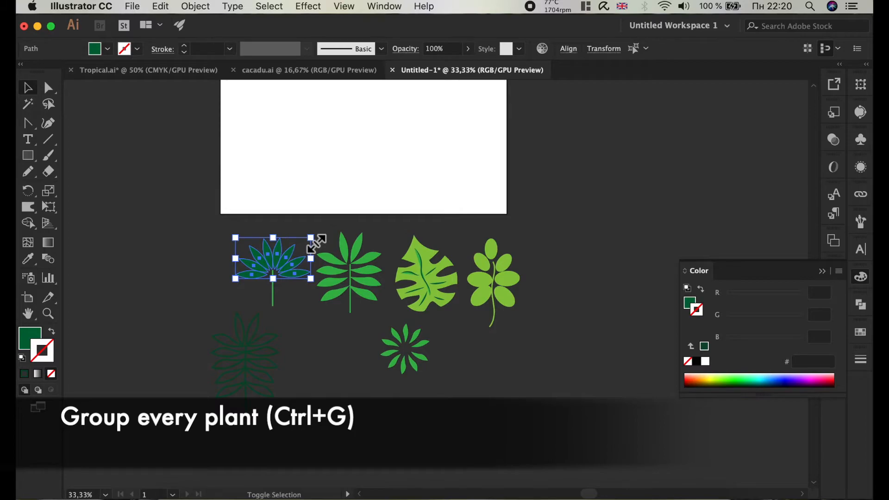
shift+click(273, 309)
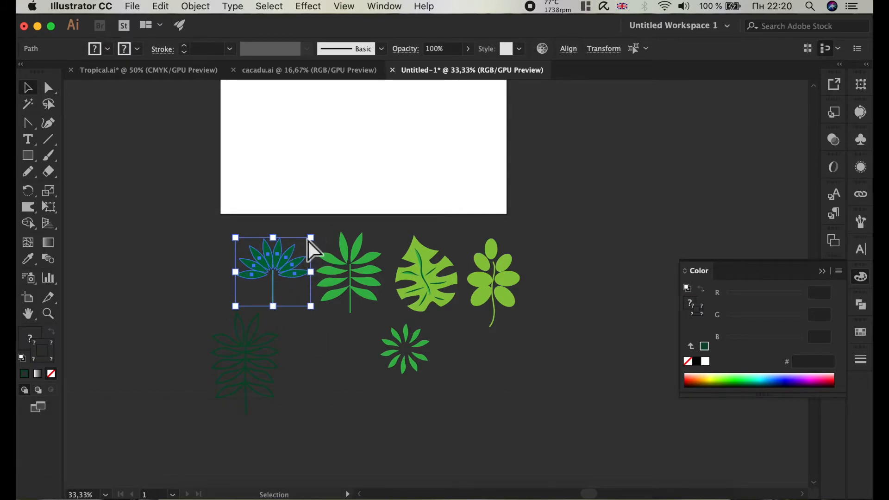
key(super+g)
Enlarge the fan plant to roughly half the artboard's width and place it over the artboard's lower edge, left of centre
drag(310, 237, 305, 181)
click(306, 181)
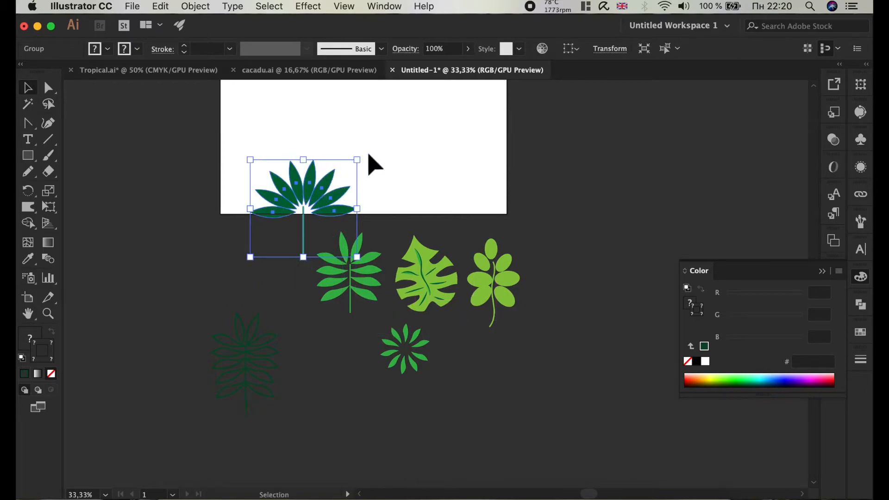
drag(358, 160, 408, 113)
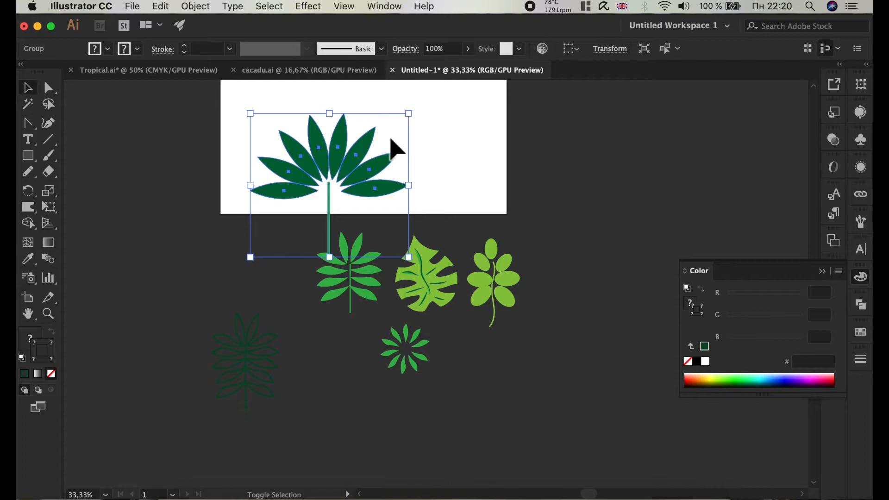
drag(370, 171, 357, 192)
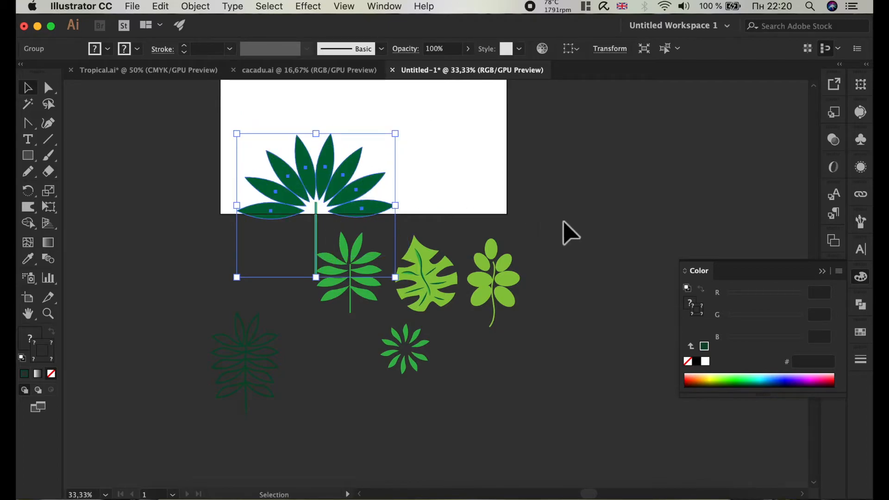
click(559, 233)
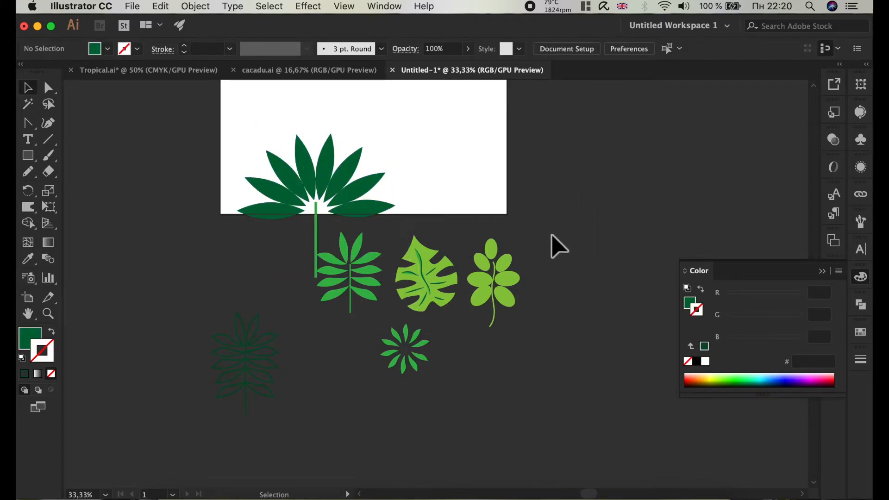
Move the paired-leaf plant onto the artboard's left edge, rotate it clockwise and enlarge it to overlap the fan plant
drag(372, 300, 208, 195)
drag(240, 137, 291, 165)
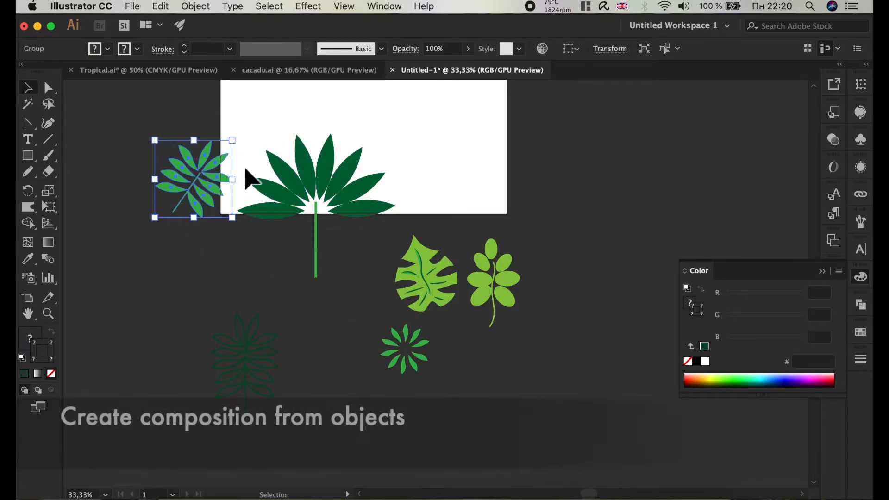
drag(241, 145, 272, 134)
scroll(270, 133, up, 5)
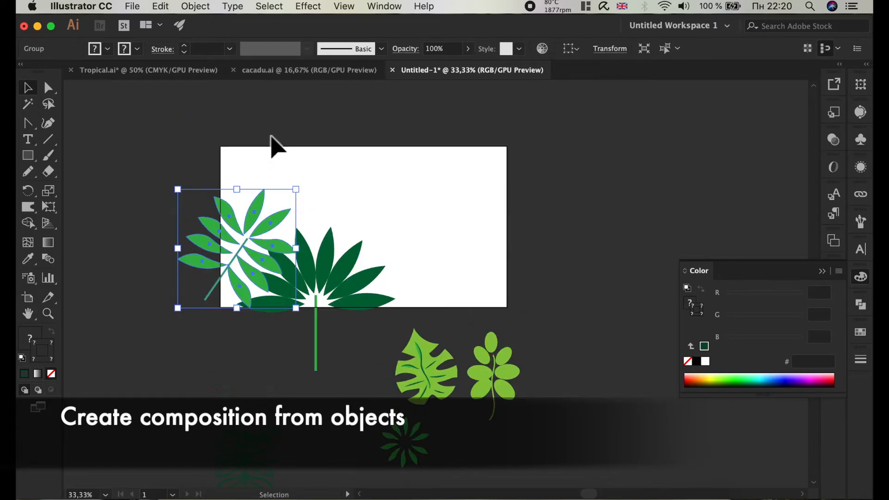
click(586, 315)
Group the oval-leaf plant and place it right of the fan plant on the artboard's lower edge, tilted to the left
click(493, 372)
drag(522, 427, 477, 334)
key(super+g)
drag(509, 376, 441, 287)
mouse_move(462, 244)
mouse_down()
mouse_move(435, 232)
mouse_move(447, 266)
mouse_move(473, 238)
mouse_up()
click(563, 293)
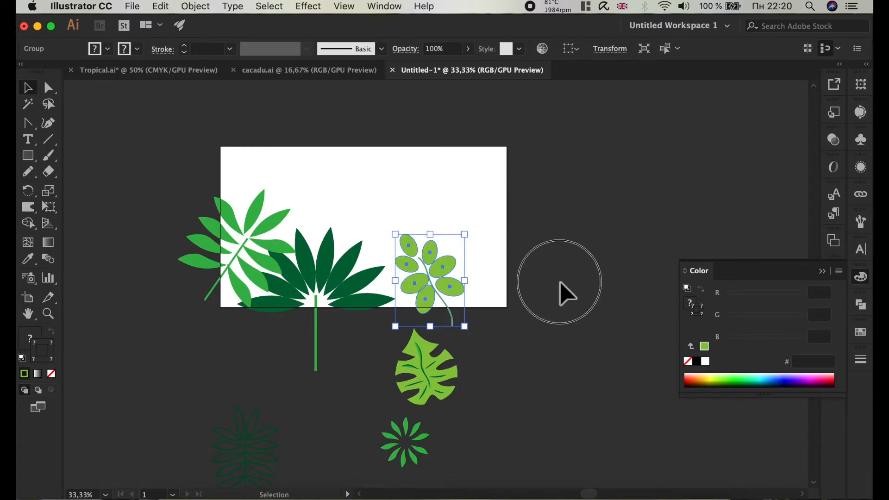
Group the monstera leaf with its veins and place it enlarged over the artboard's lower right edge
click(431, 397)
drag(467, 407, 395, 330)
key(super+g)
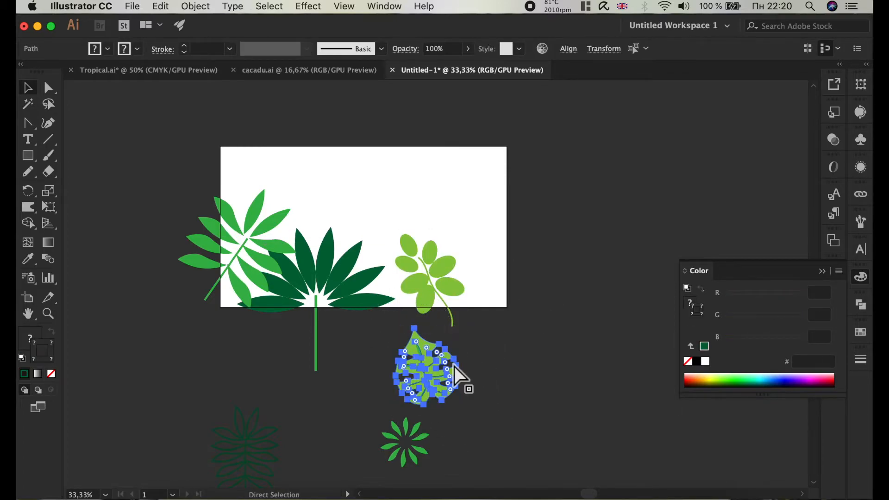
drag(430, 378, 497, 269)
drag(537, 218, 570, 181)
drag(523, 232, 505, 236)
Send the monstera leaf to the back of the stacking order and rotate it slightly clockwise
right_click(499, 246)
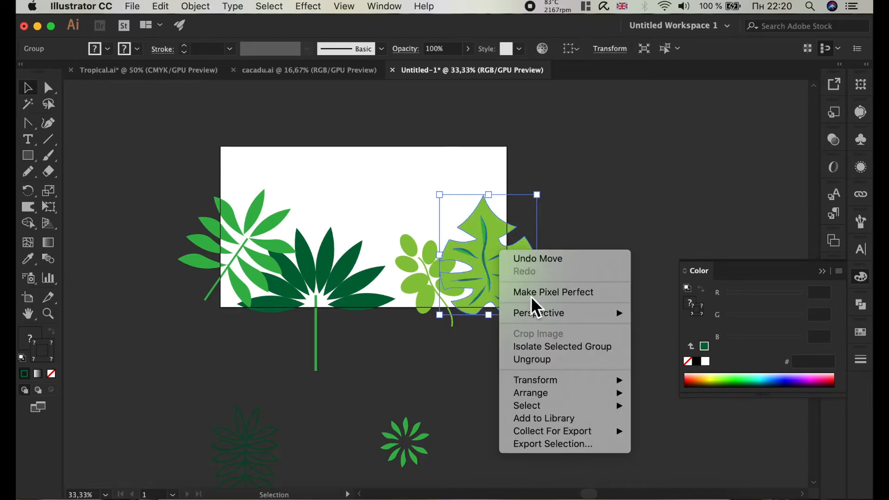
mouse_move(561, 396)
click(664, 432)
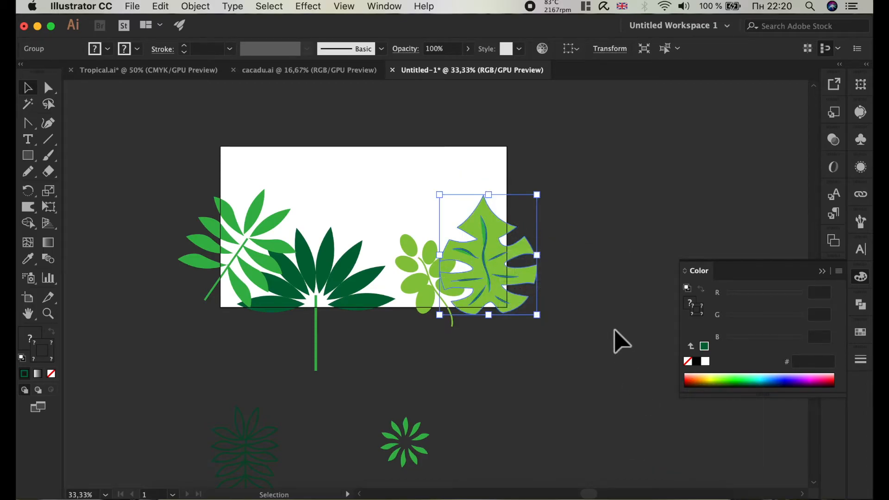
drag(551, 192, 560, 219)
Shift the oval-leaf plant slightly down and fill all its oval leaves with light green #BBEF6A
drag(406, 274, 402, 306)
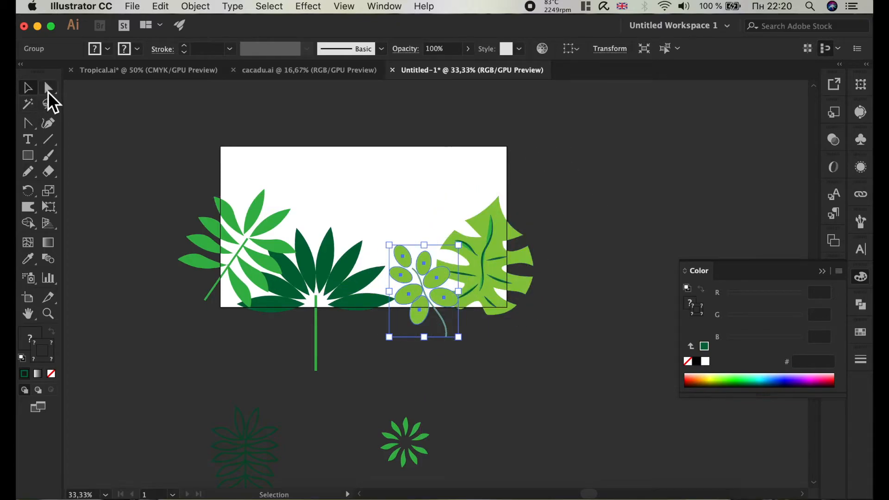
click(48, 91)
click(190, 159)
scroll(402, 258, up, 1)
click(403, 254)
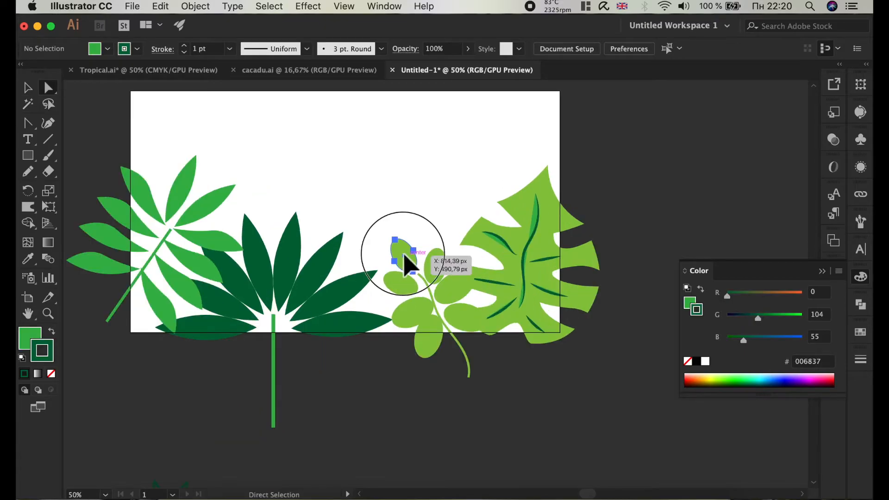
shift+click(400, 284)
shift+click(435, 344)
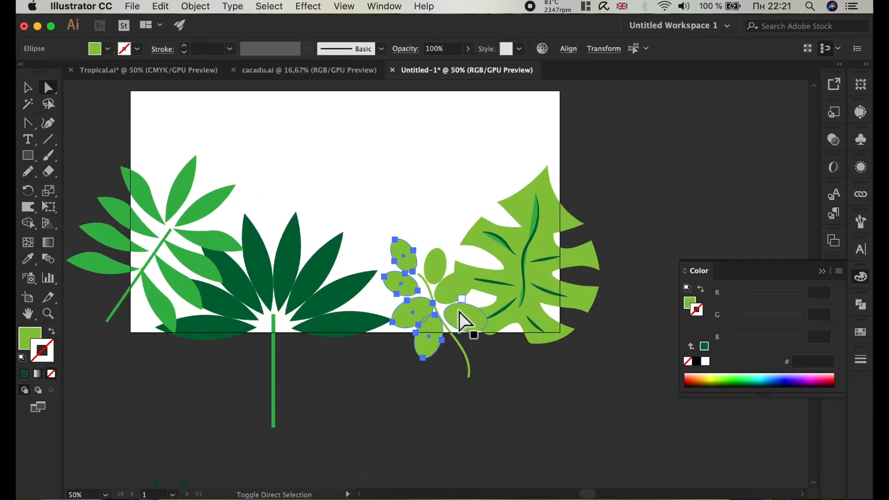
shift+click(462, 317)
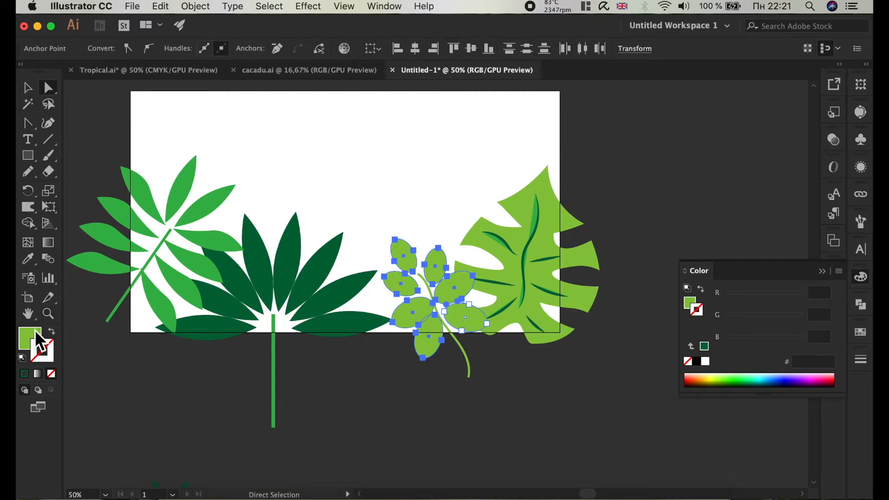
double_click(37, 339)
drag(344, 181, 326, 151)
click(568, 150)
click(30, 89)
click(526, 171)
Move the outlined plant to the artboard's upper left corner, enlarge it and rotate it so its tip points right
scroll(416, 171, down, 2)
click(580, 260)
scroll(375, 203, up, 2)
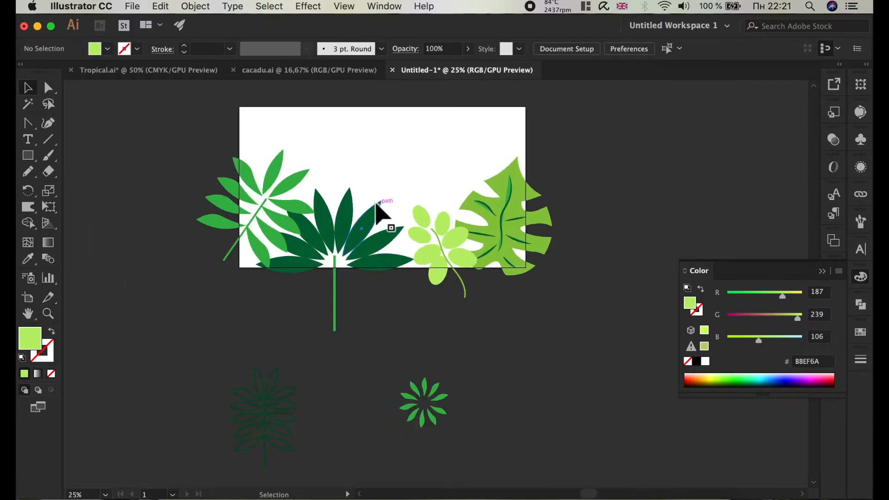
click(286, 419)
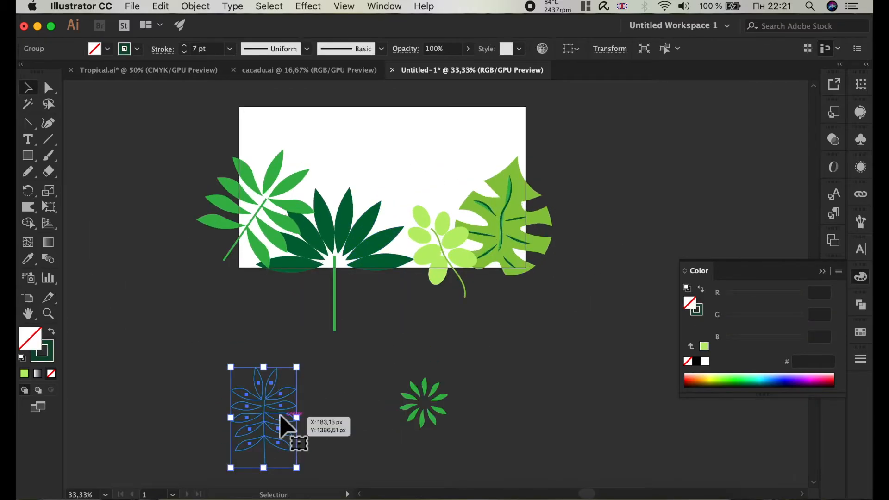
drag(285, 400, 278, 139)
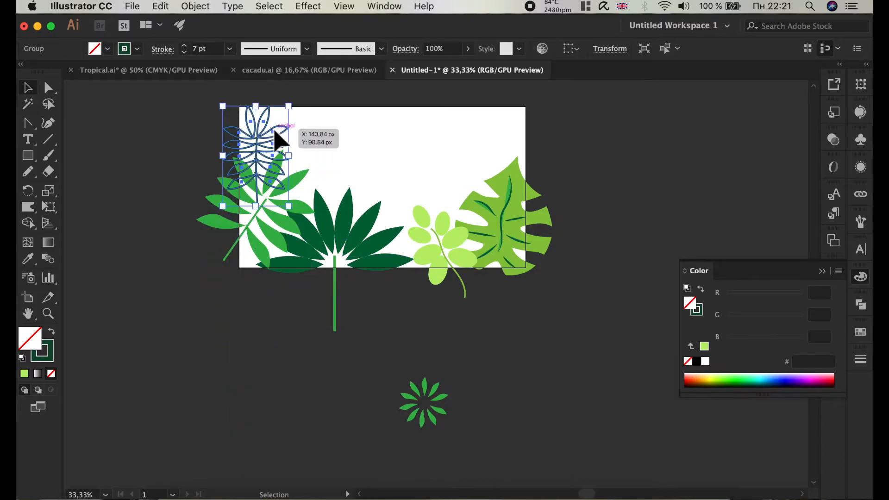
drag(303, 105, 284, 123)
drag(324, 159, 348, 176)
Copy the outlined plant to the lower right of the artboard, tilt it to the left and tuck it behind the oval-leaf plant
drag(316, 148, 553, 261)
drag(584, 202, 449, 240)
click(558, 285)
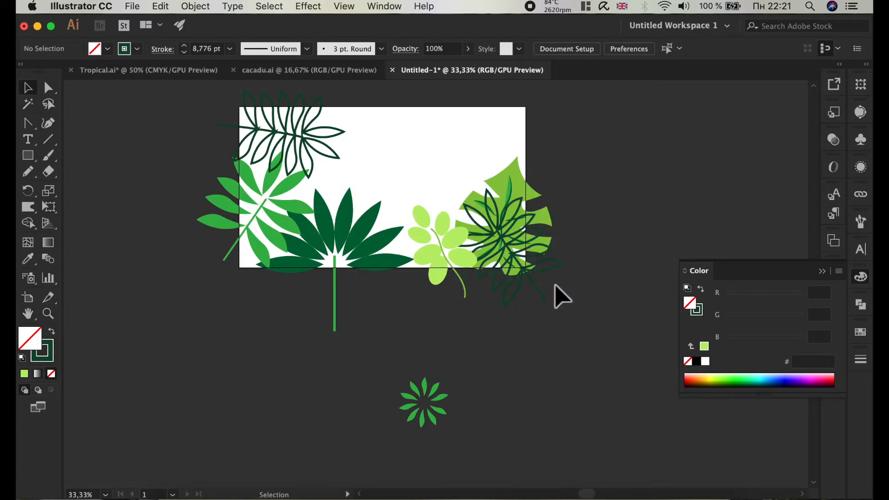
drag(531, 292, 516, 308)
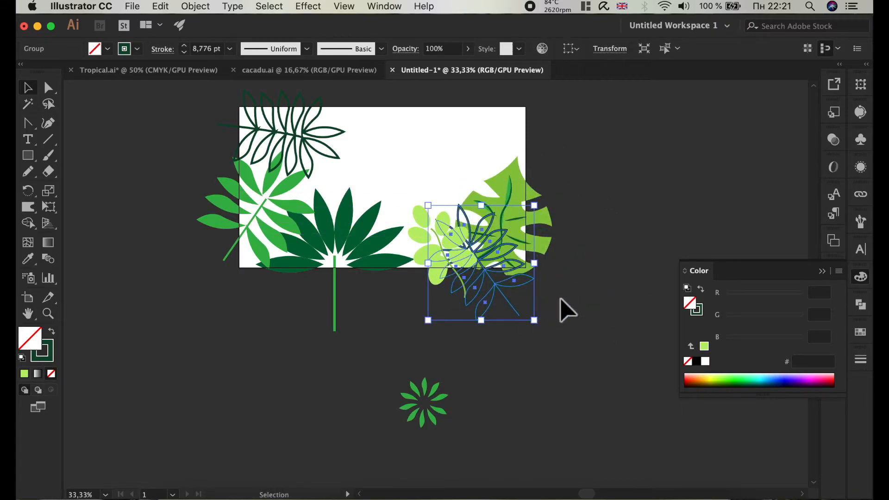
click(567, 309)
Copy the monstera leaf to the artboard's upper left, then rotate, shrink and place it behind the outlined and paired-leaf plants
drag(538, 227, 288, 116)
drag(324, 92, 343, 141)
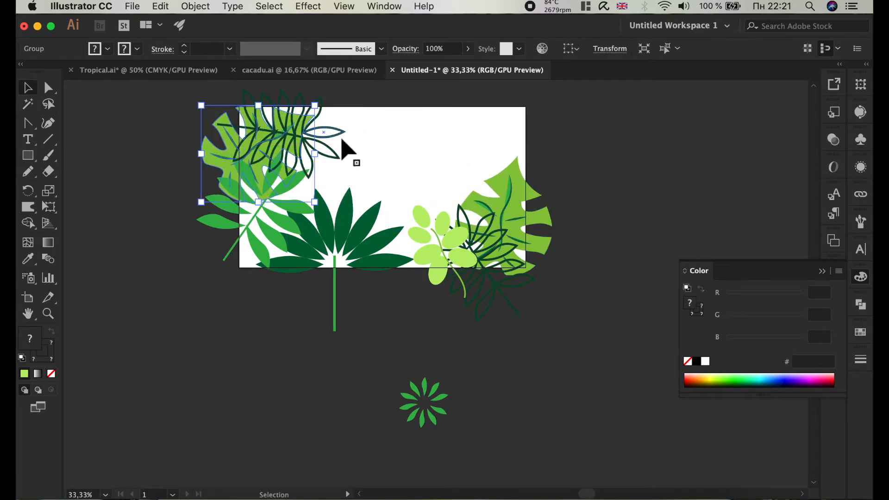
drag(316, 106, 305, 126)
drag(223, 184, 247, 183)
click(426, 134)
Copy the light green oval-leaf plant to the artboard's upper right, enlarge it and rotate it counterclockwise
click(461, 258)
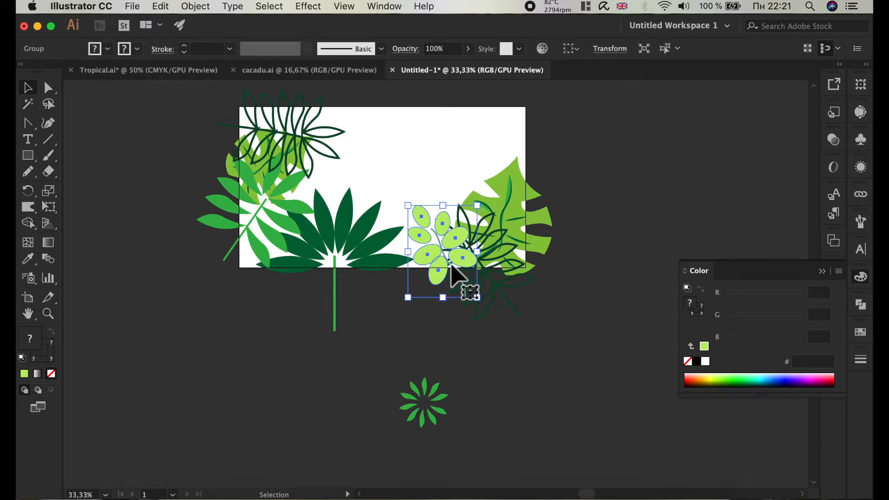
drag(456, 276, 481, 174)
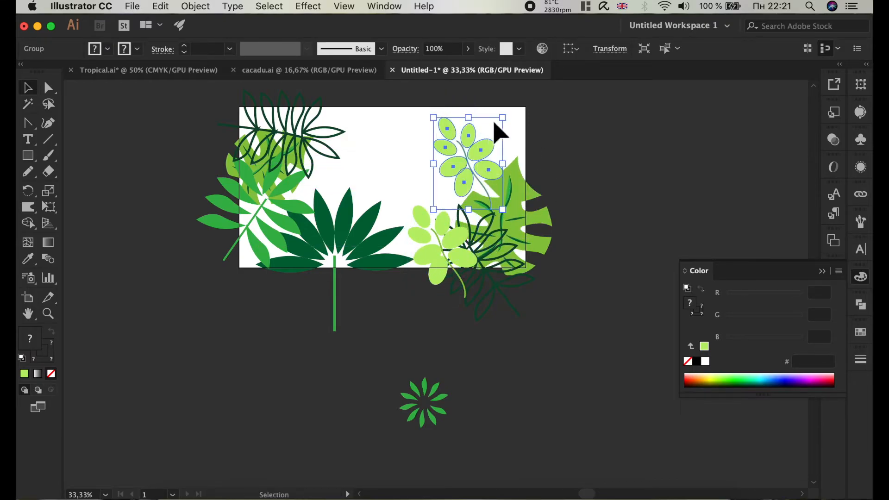
drag(501, 118, 511, 104)
drag(490, 139, 489, 150)
drag(509, 115, 471, 161)
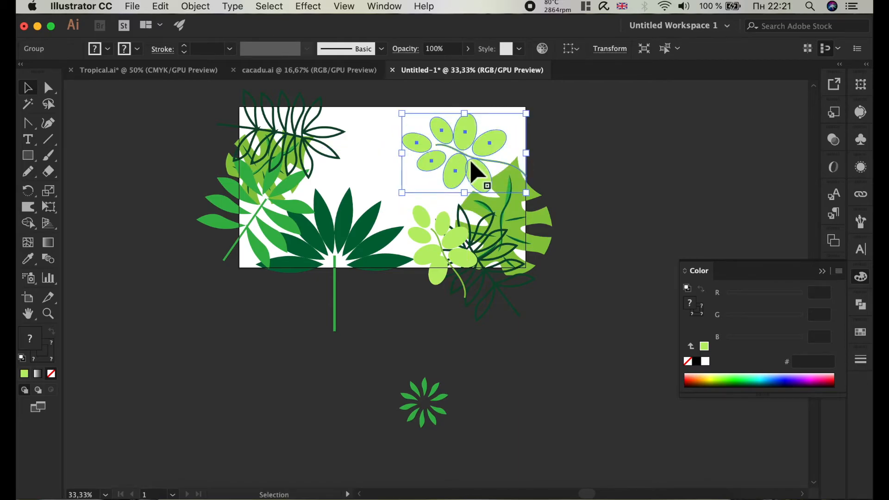
click(634, 177)
Group the ring of leaves, enlarge it and place it on the artboard's lower edge behind the oval-leaf plant
click(437, 416)
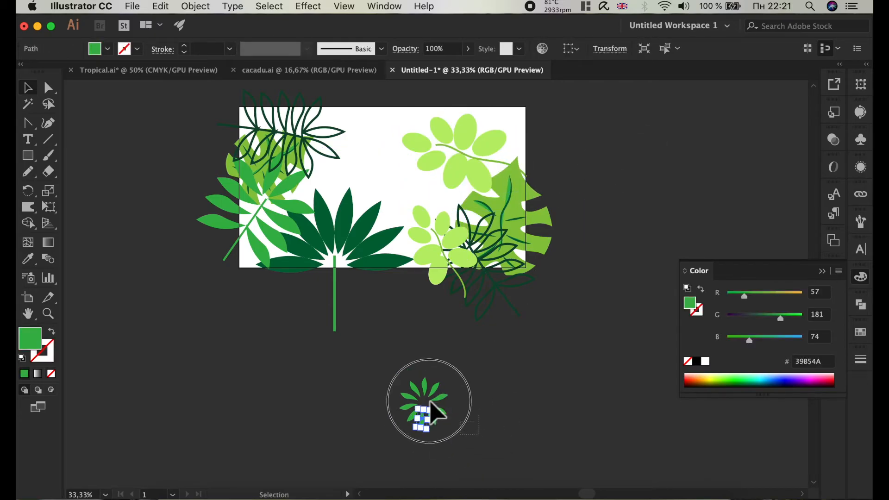
key(super+g)
drag(448, 377, 470, 355)
drag(452, 397, 420, 262)
click(455, 366)
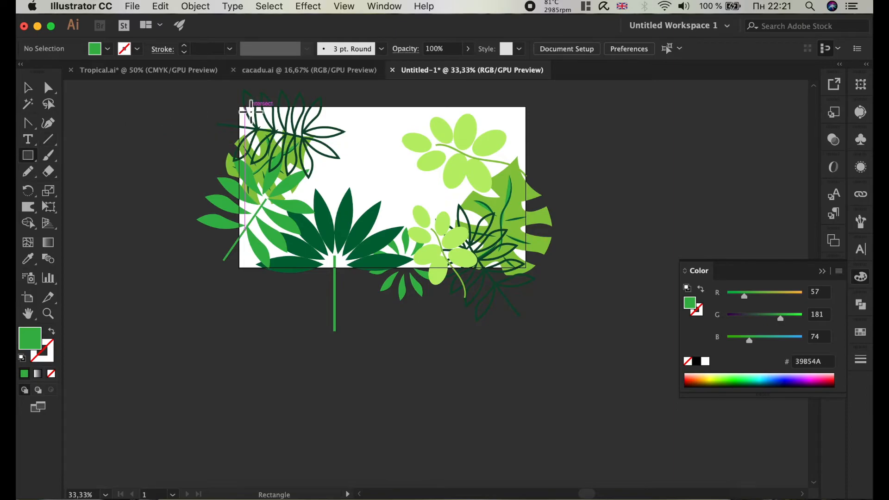
Draw a rectangle covering the artboard and fill it with dark green #162B18
drag(240, 109, 536, 274)
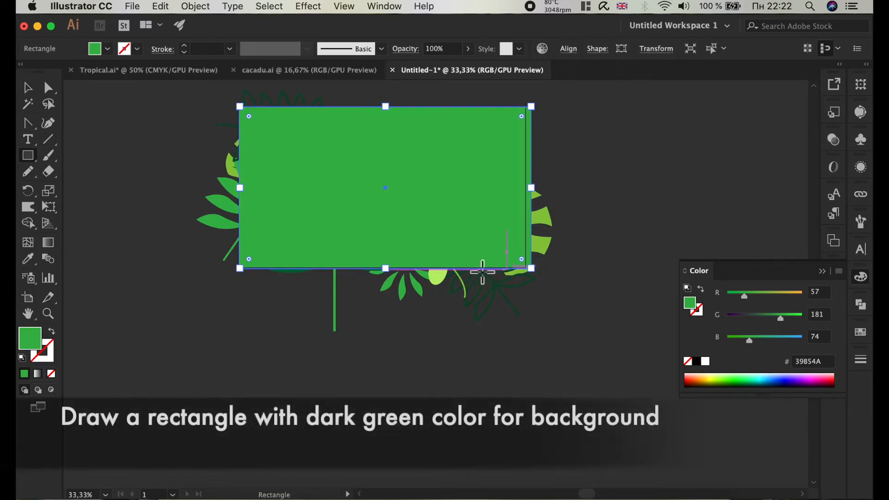
double_click(35, 351)
mouse_move(352, 222)
mouse_down()
mouse_move(329, 290)
mouse_move(321, 288)
mouse_up()
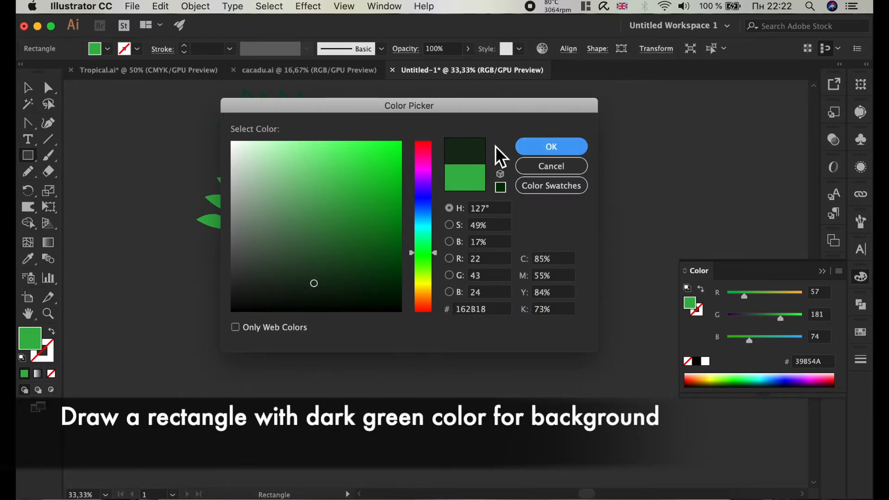
click(523, 146)
Send the dark green background rectangle behind all the leaves
right_click(276, 135)
mouse_move(309, 342)
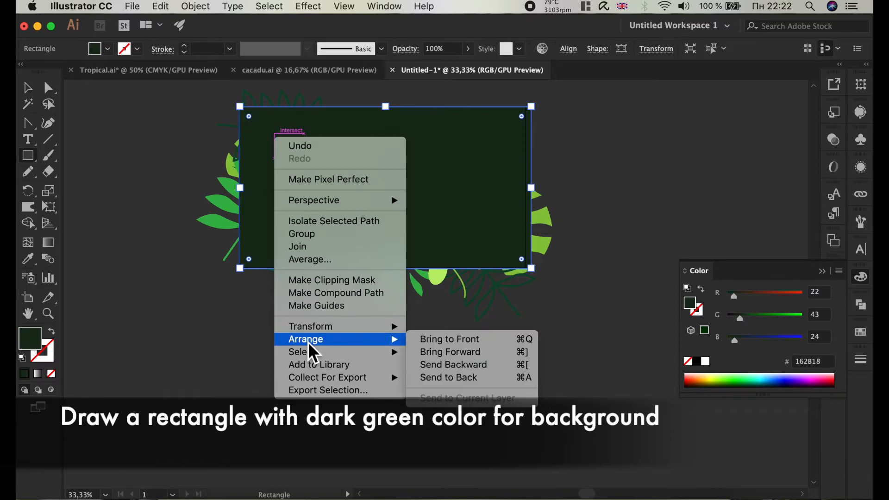
click(452, 378)
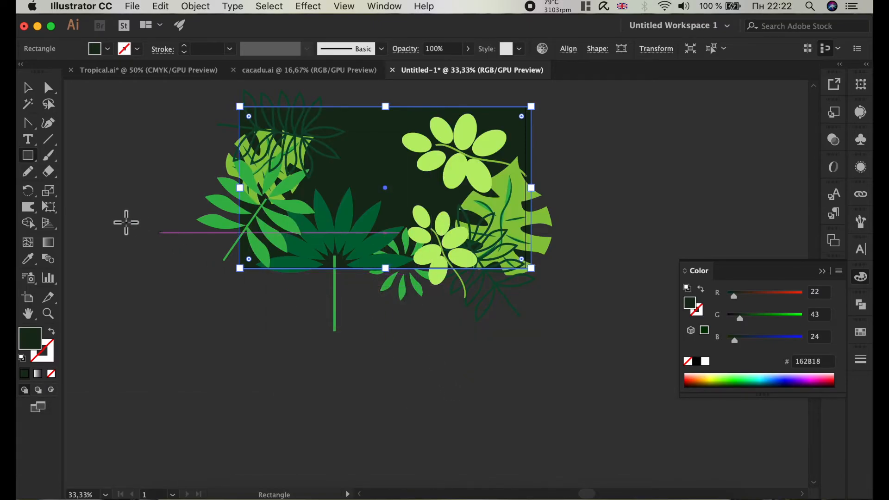
Draw a circle over the upper left part of the artboard with the Ellipse tool and fill it with yellow #FFFF00
drag(27, 153, 82, 188)
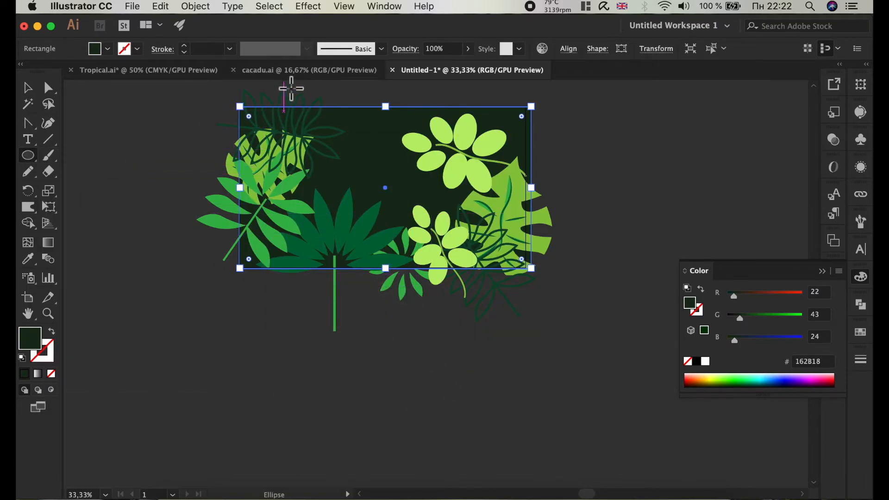
drag(294, 106, 395, 190)
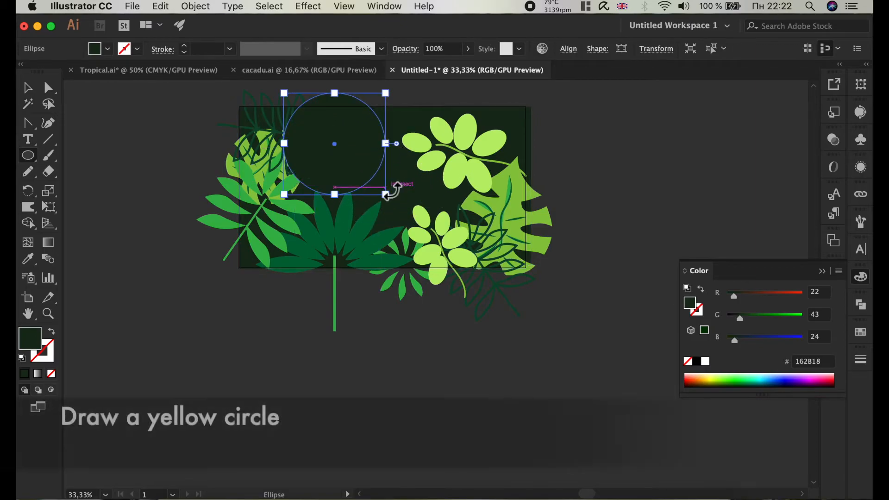
click(108, 49)
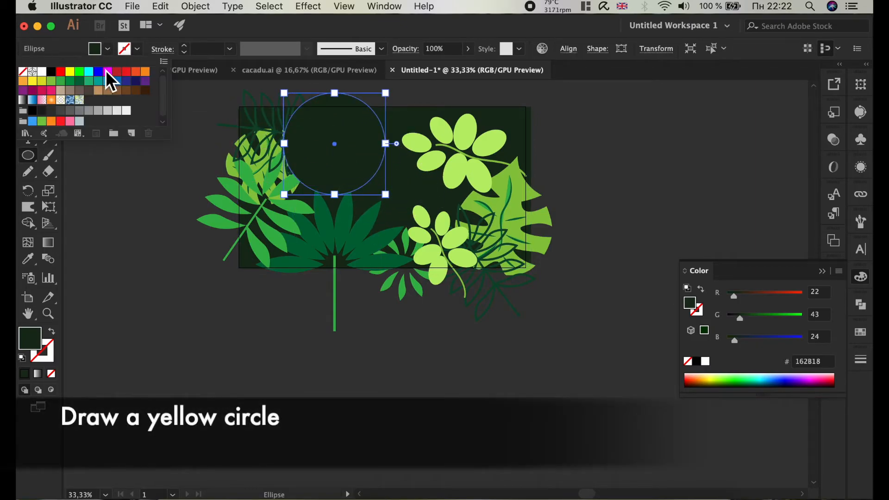
click(70, 71)
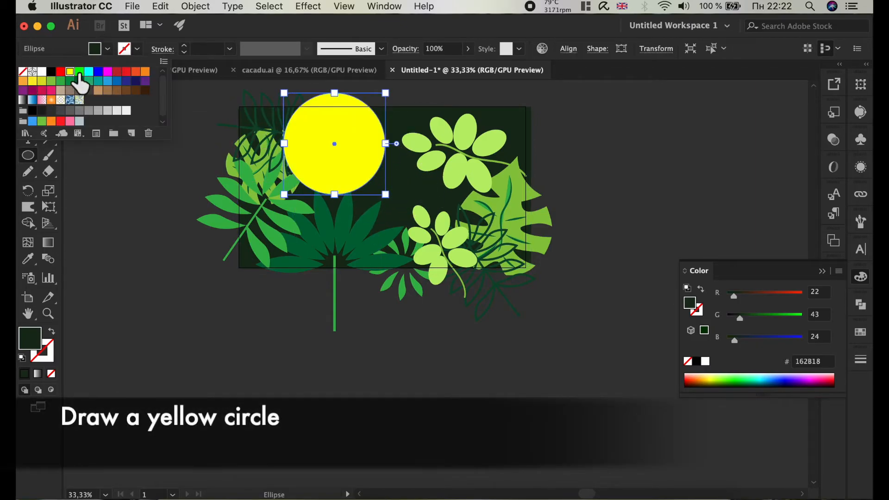
Send the yellow circle and the dark green background rectangle together behind all the leaves
key(v)
click(411, 113)
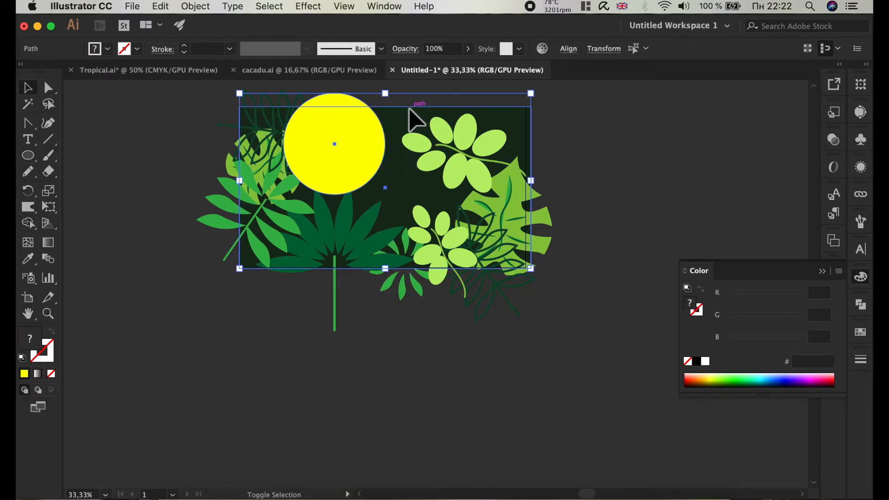
right_click(410, 113)
mouse_move(456, 301)
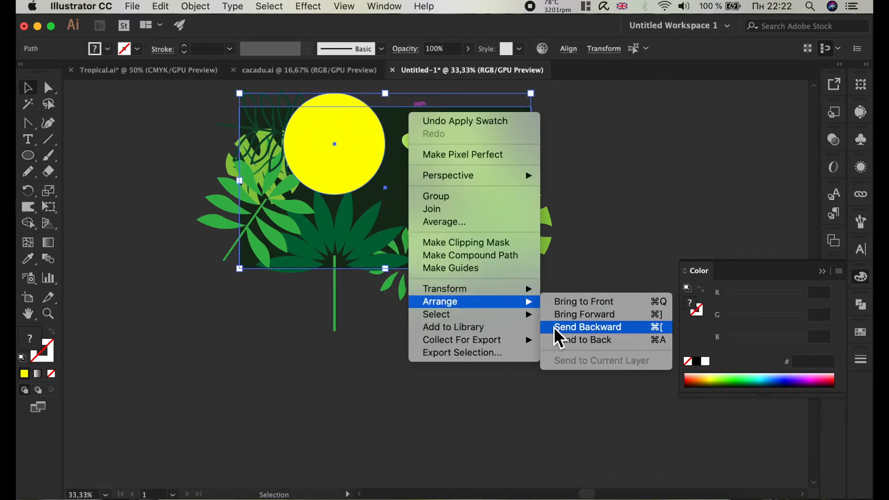
click(565, 340)
click(615, 204)
Enlarge the yellow circle slightly and place a copy of it at the artboard's lower right, behind the leaves
click(384, 140)
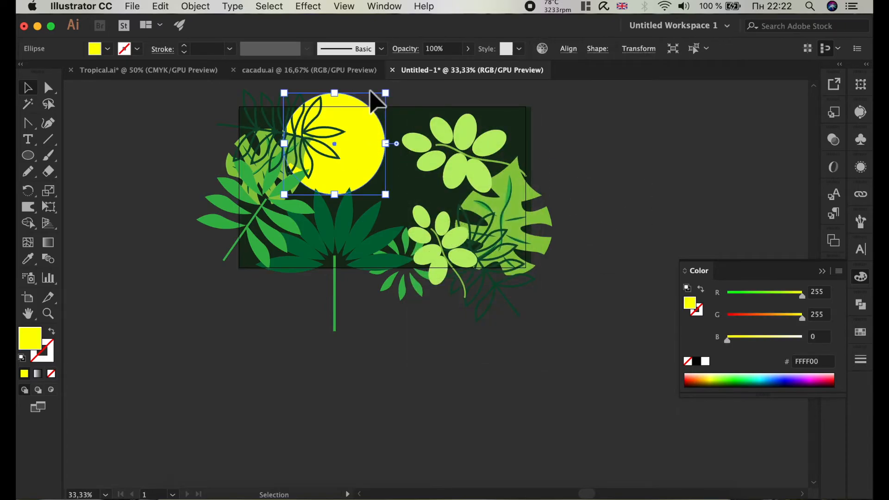
mouse_move(389, 98)
mouse_down()
mouse_move(398, 91)
mouse_move(403, 103)
mouse_up()
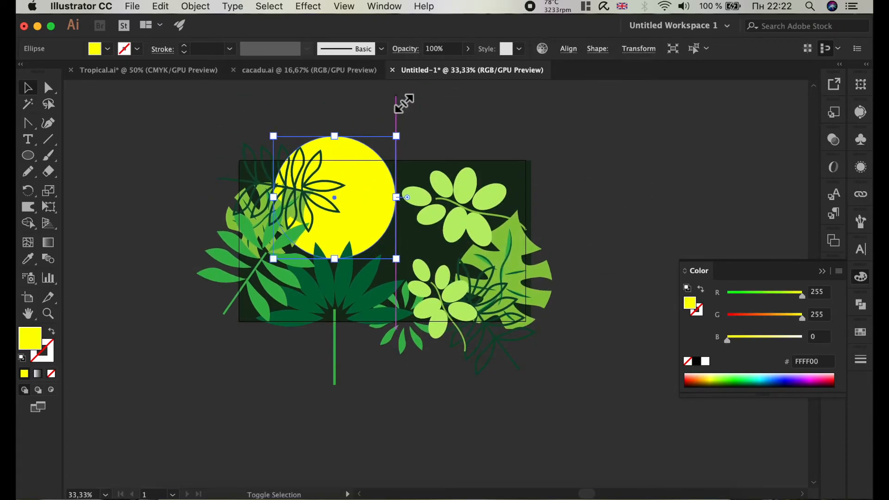
drag(368, 140, 482, 274)
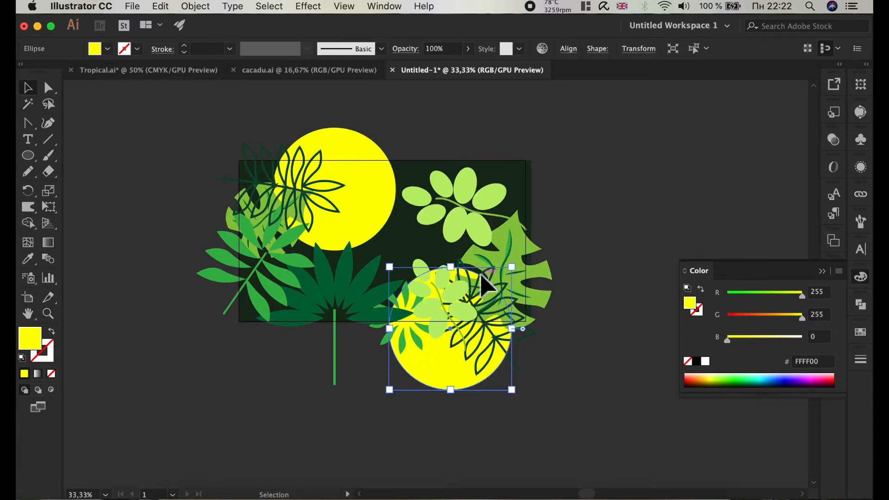
drag(451, 386, 457, 387)
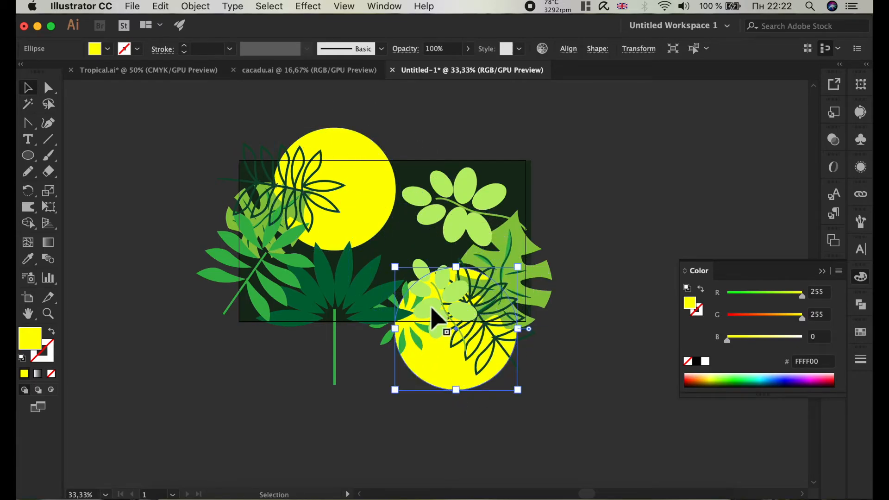
click(376, 205)
Copy the medium green leaf from the artboard's left edge to its centre, rotate it counterclockwise and enlarge it slightly
drag(275, 286, 422, 271)
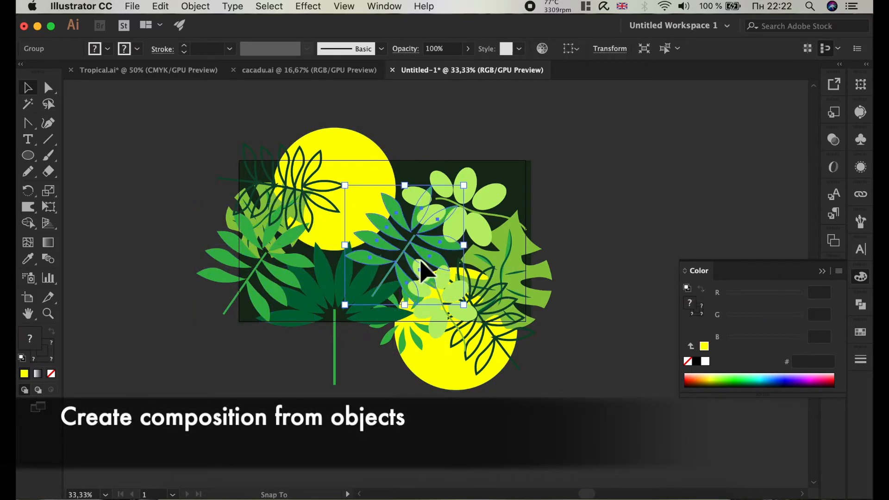
drag(477, 189, 409, 199)
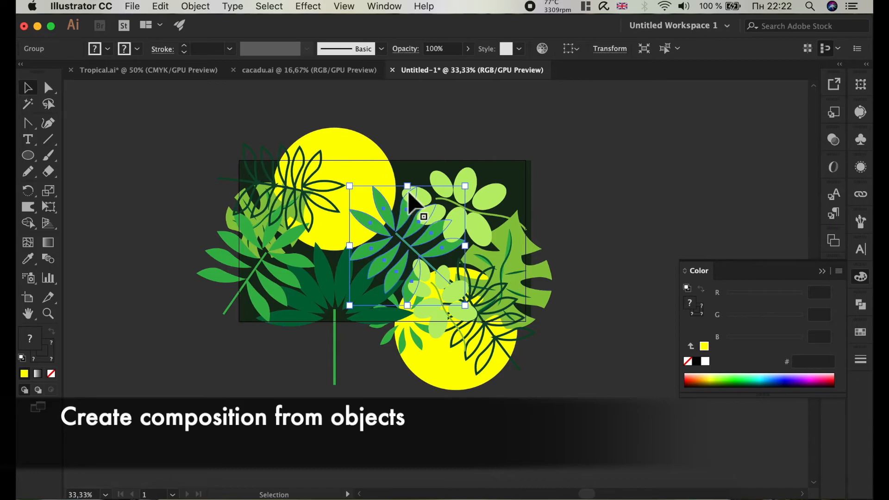
drag(468, 192, 479, 181)
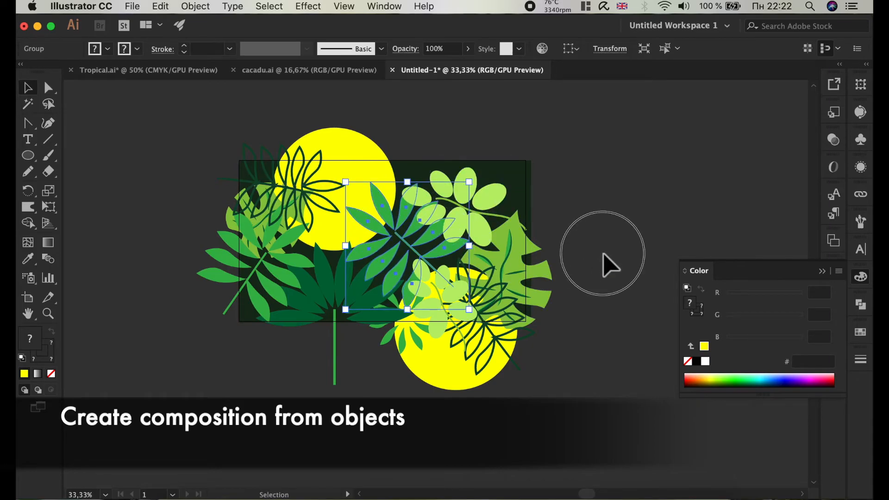
click(609, 263)
Bring the dark green fan-shaped leaf to the front of the composition
click(348, 316)
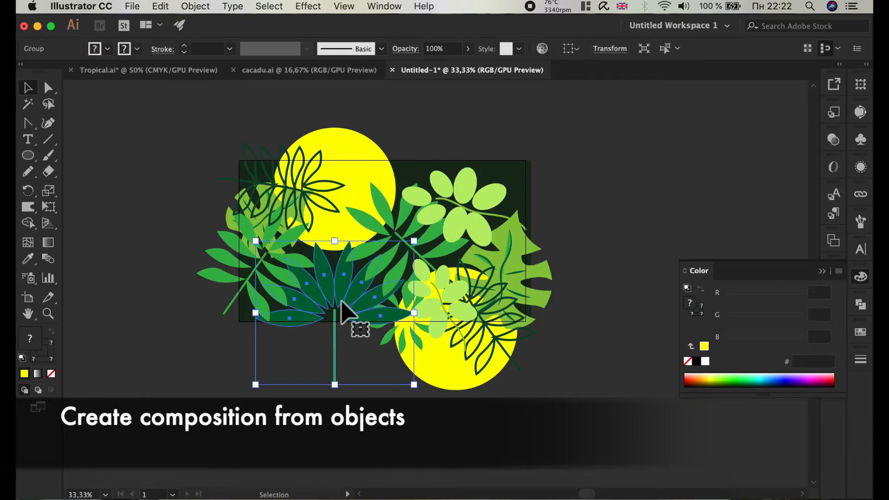
right_click(343, 301)
mouse_move(377, 436)
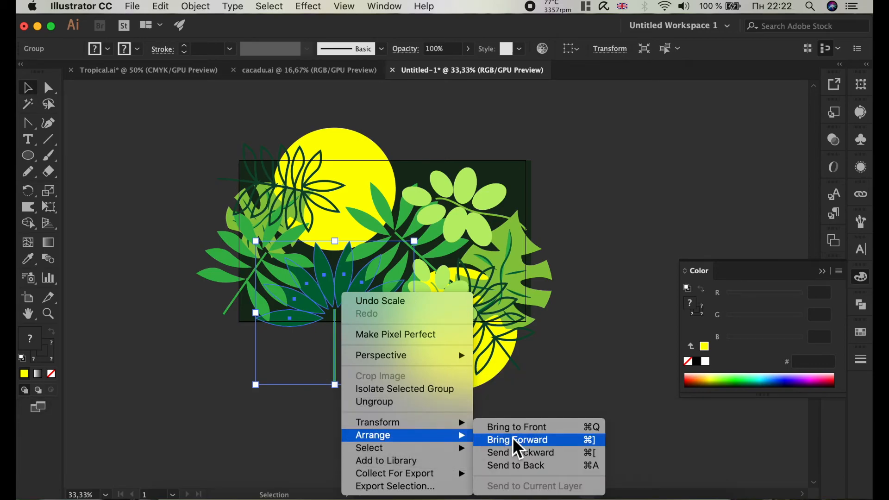
click(514, 426)
click(580, 369)
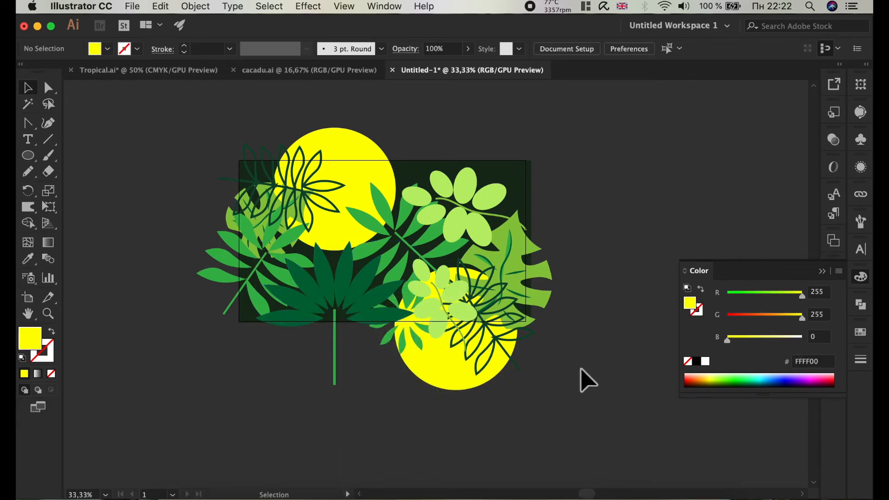
Enlarge the green monstera leaf at the artboard's right edge
click(556, 294)
drag(560, 216, 591, 183)
click(606, 189)
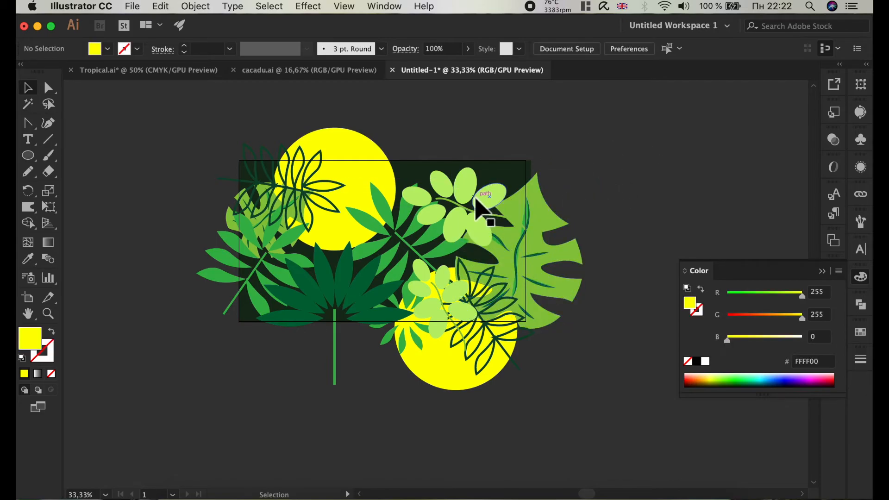
Enlarge the oval-leaf plant at the artboard's upper right and shift it up and to the right over the monstera leaf
click(475, 198)
drag(526, 167, 545, 155)
mouse_move(503, 208)
mouse_down()
mouse_move(508, 216)
mouse_move(516, 204)
mouse_up()
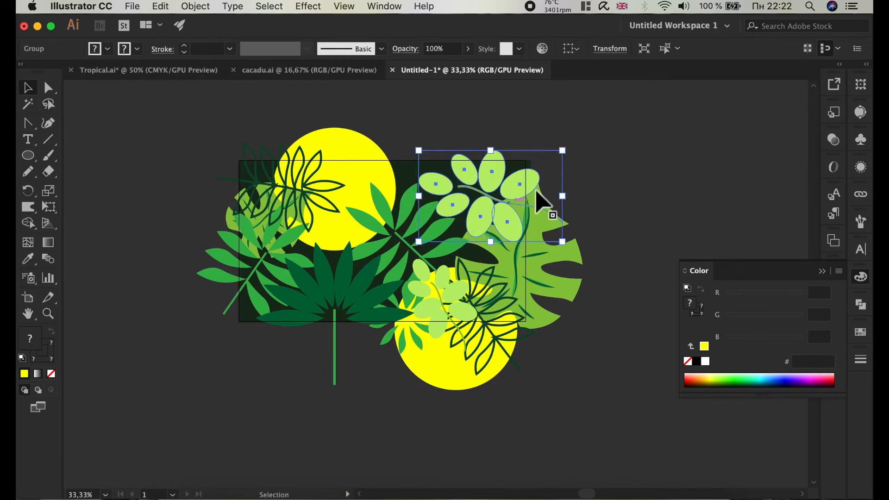
click(641, 188)
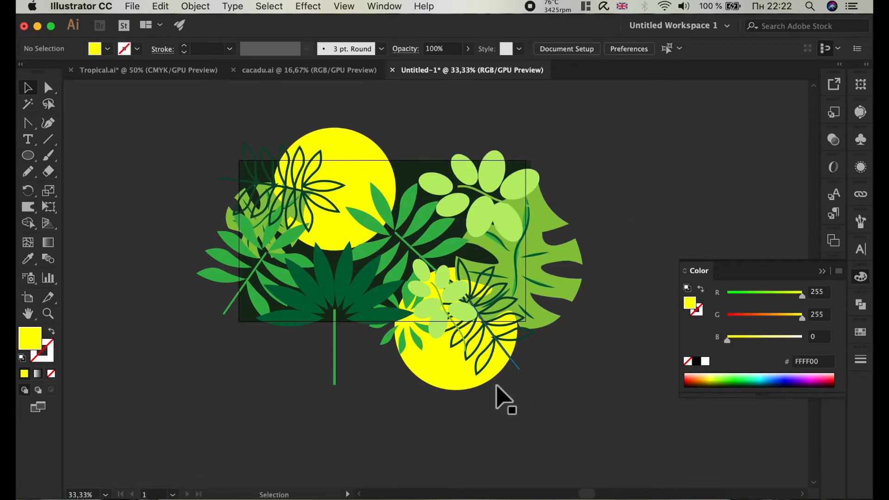
Shift the lower yellow circle slightly up and to the left
mouse_move(463, 389)
mouse_down()
mouse_move(449, 387)
mouse_move(456, 390)
mouse_up()
click(551, 401)
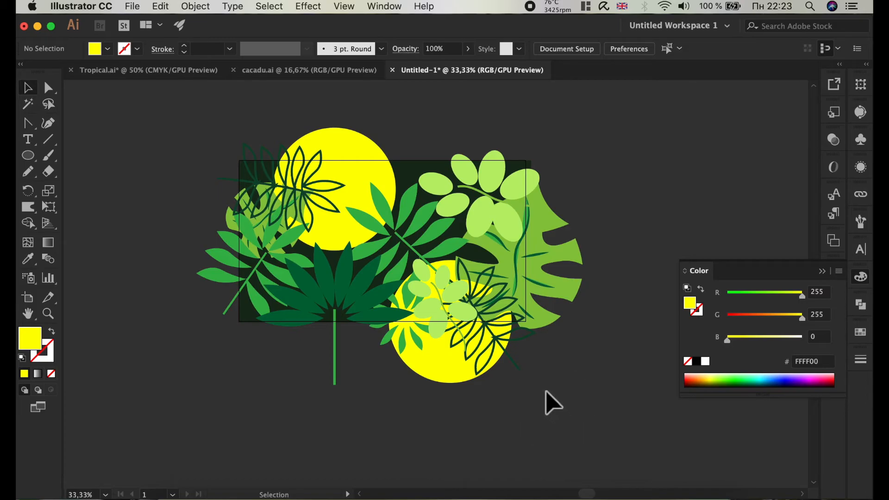
Copy the upper yellow circle outside the artboard's upper right and shrink the copy to a tiny dot
click(344, 153)
drag(338, 143, 655, 125)
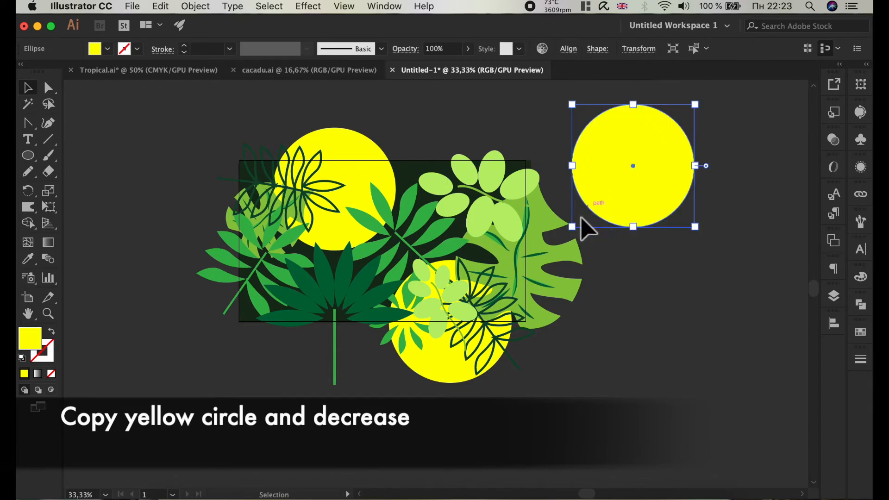
drag(572, 227, 694, 118)
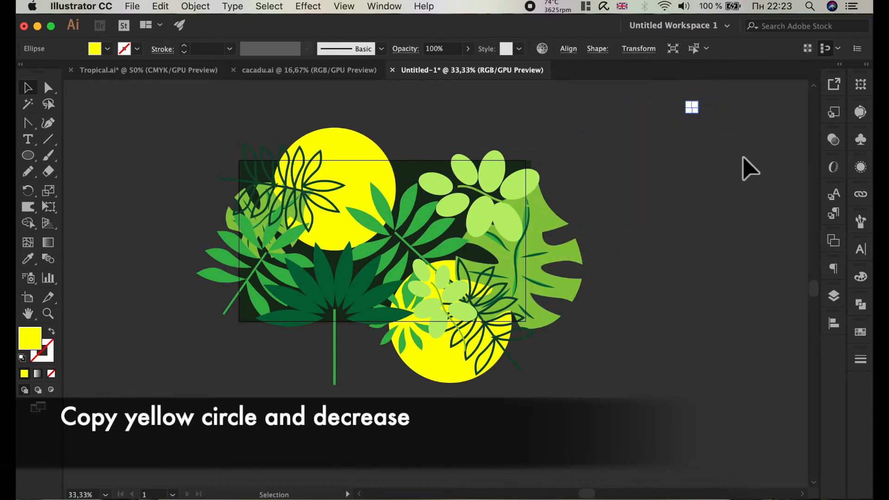
click(748, 168)
Show the Symbols panel and save the small yellow dot as a dynamic movie clip symbol named New Symbol
click(371, 8)
scroll(452, 243, down, 5)
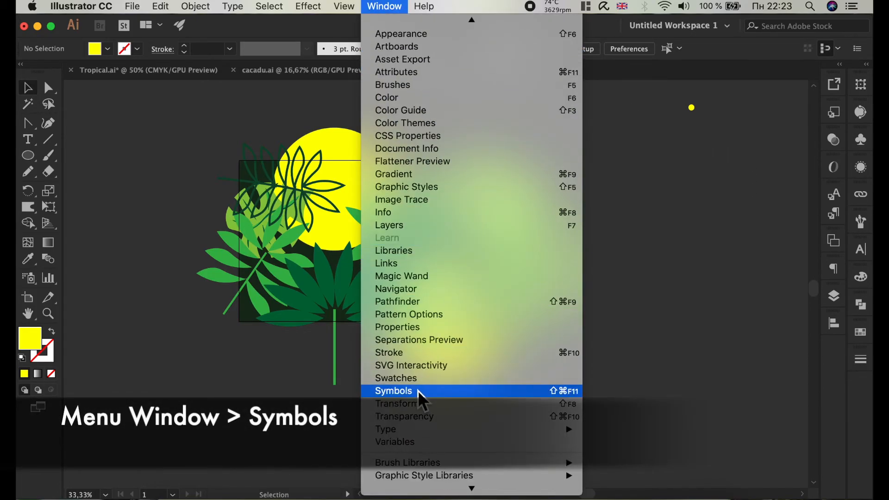
click(421, 392)
drag(692, 108, 773, 204)
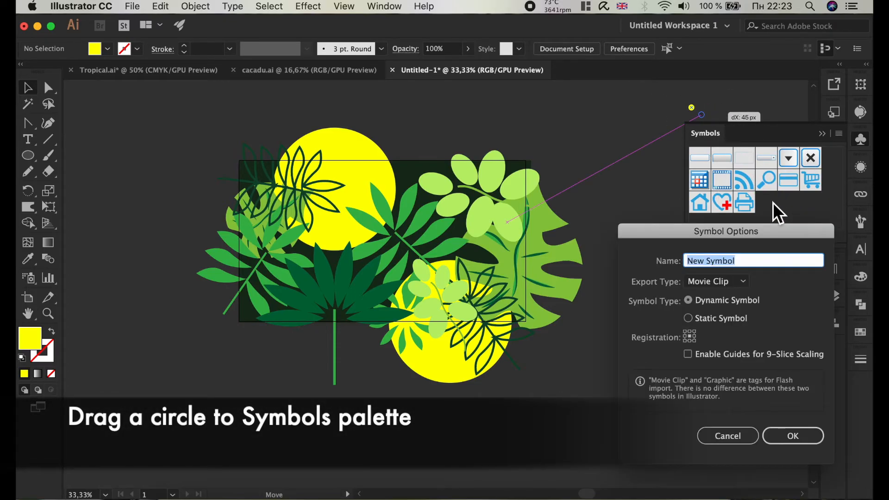
click(782, 438)
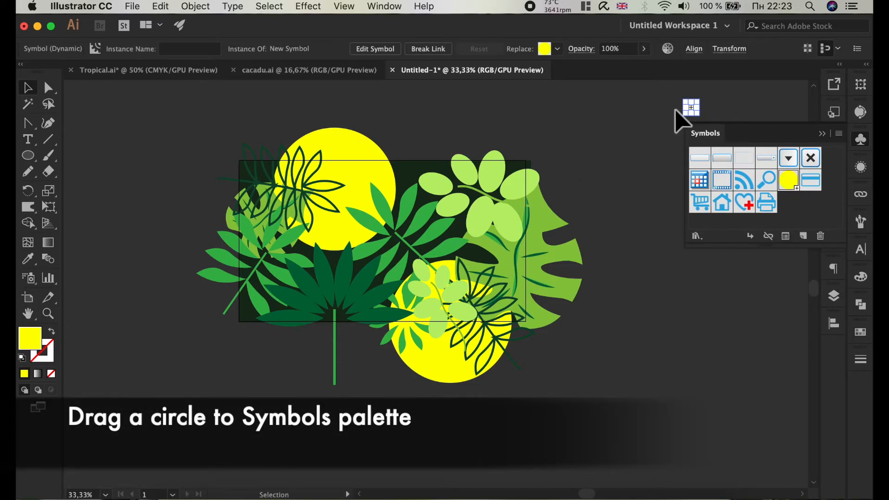
Save the small yellow dot again as a second dynamic movie clip symbol named New Symbol 1
click(672, 101)
drag(743, 144, 783, 214)
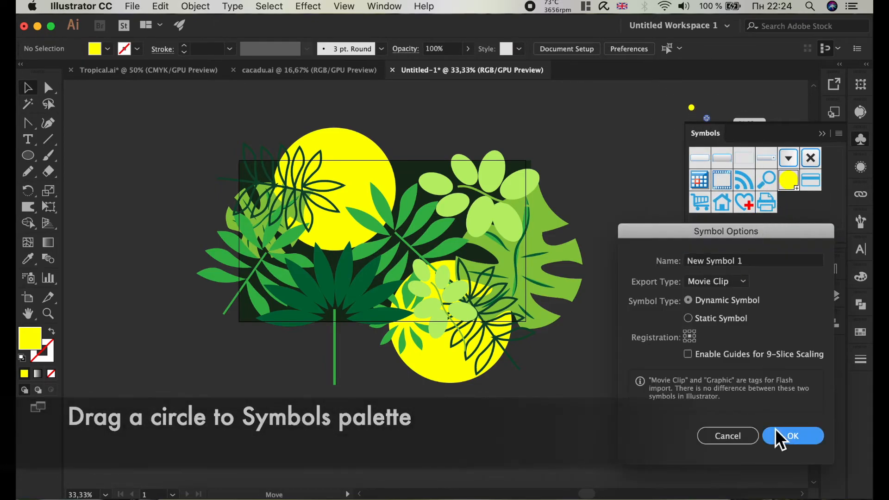
click(786, 435)
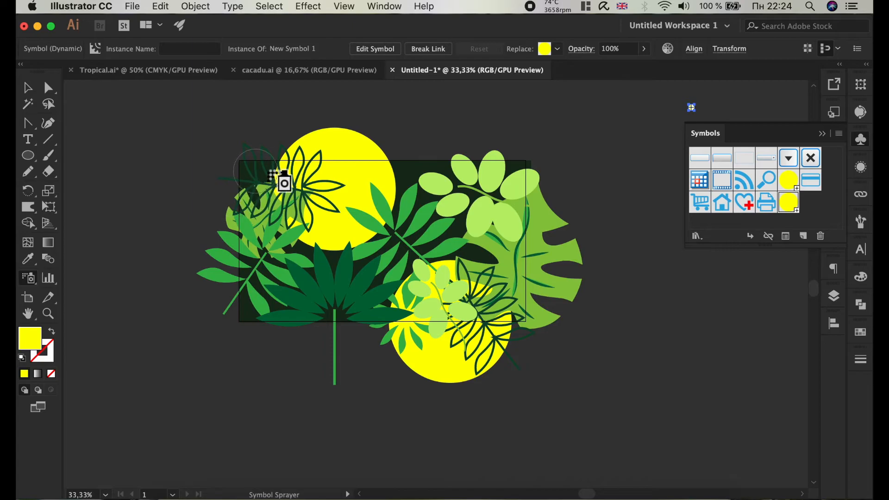
Spray copies of the yellow dot symbol over the leaves on the artboard's left half with the Symbol Sprayer
click(261, 204)
click(252, 259)
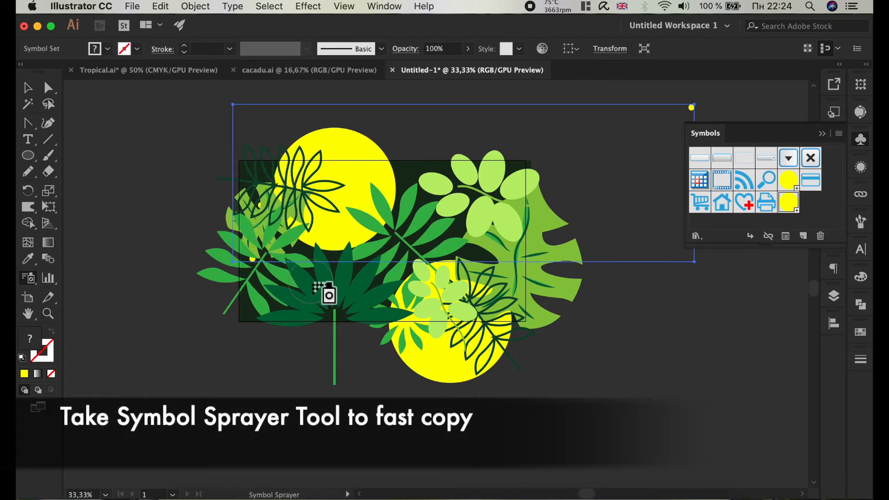
drag(311, 284, 343, 251)
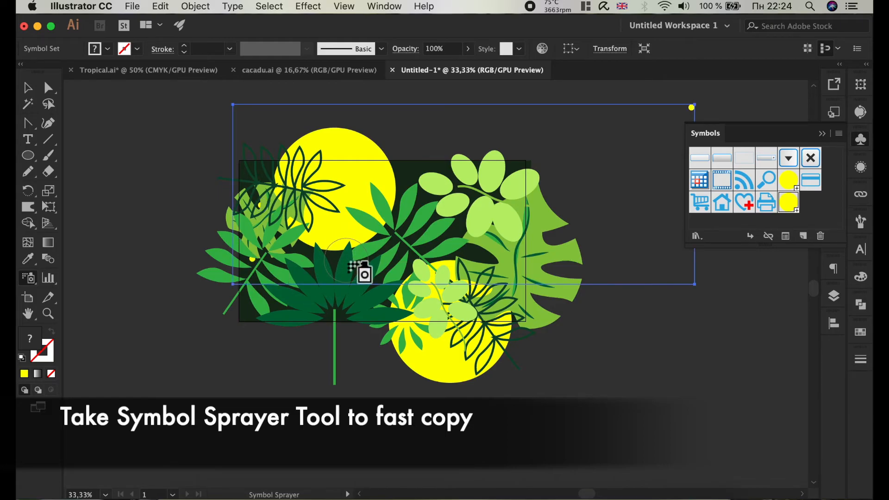
Bring the sprayed set of yellow dots to the front of the leaves
right_click(350, 264)
mouse_move(463, 393)
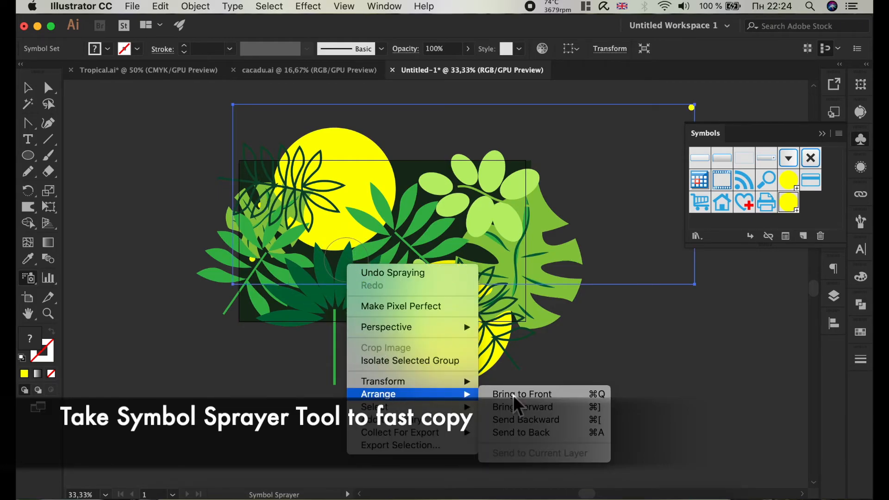
click(528, 393)
Spray more yellow dots across the fan-shaped leaf, the central leaf, the right-hand plants and the left-hand leaves
drag(348, 296, 376, 269)
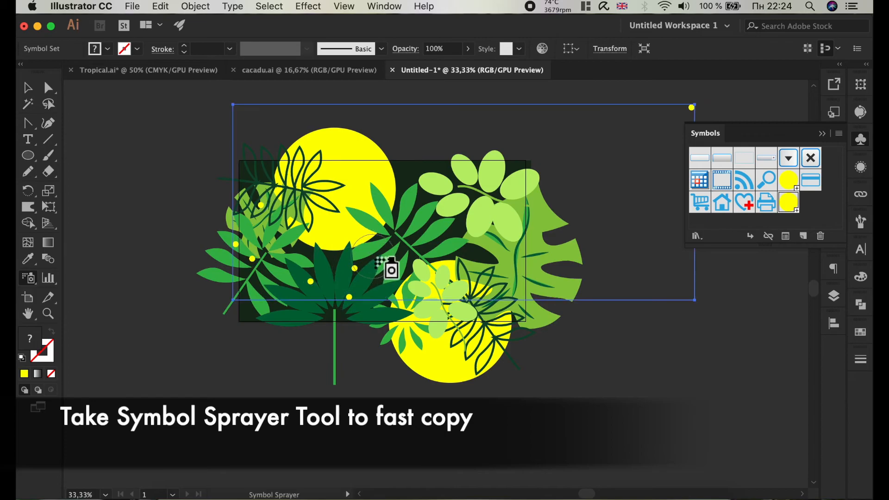
mouse_move(421, 242)
mouse_down()
mouse_move(409, 274)
mouse_move(295, 312)
mouse_move(320, 276)
mouse_up()
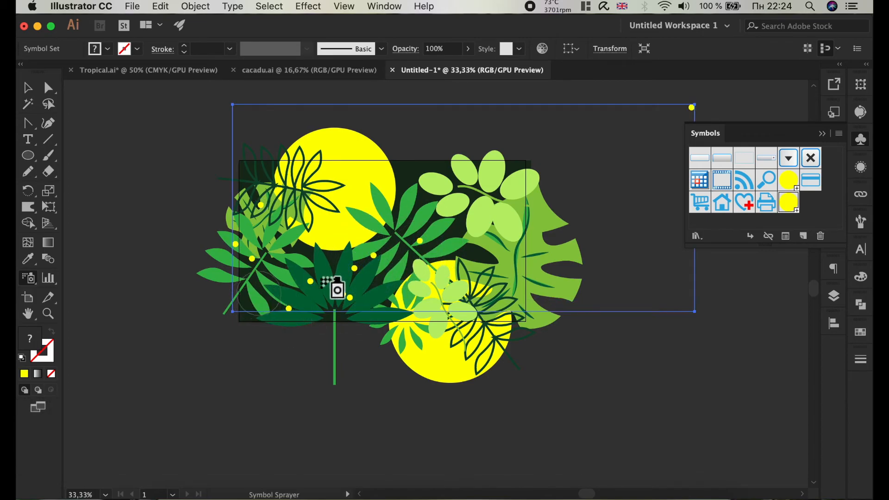
mouse_move(435, 238)
mouse_down()
mouse_move(460, 191)
mouse_move(460, 215)
mouse_move(527, 210)
mouse_move(486, 245)
mouse_move(534, 301)
mouse_up()
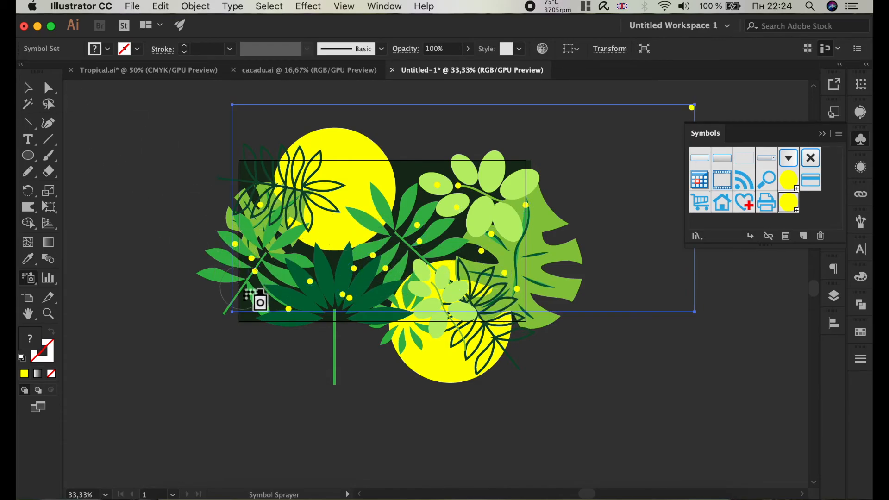
mouse_move(282, 291)
mouse_down()
mouse_move(295, 260)
mouse_move(328, 277)
mouse_move(317, 313)
mouse_up()
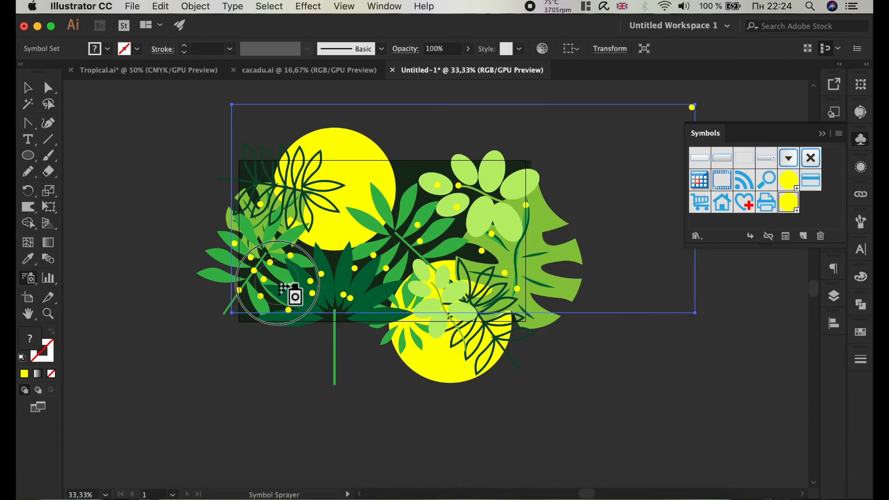
mouse_move(287, 242)
mouse_down()
mouse_move(273, 185)
mouse_move(269, 199)
mouse_up()
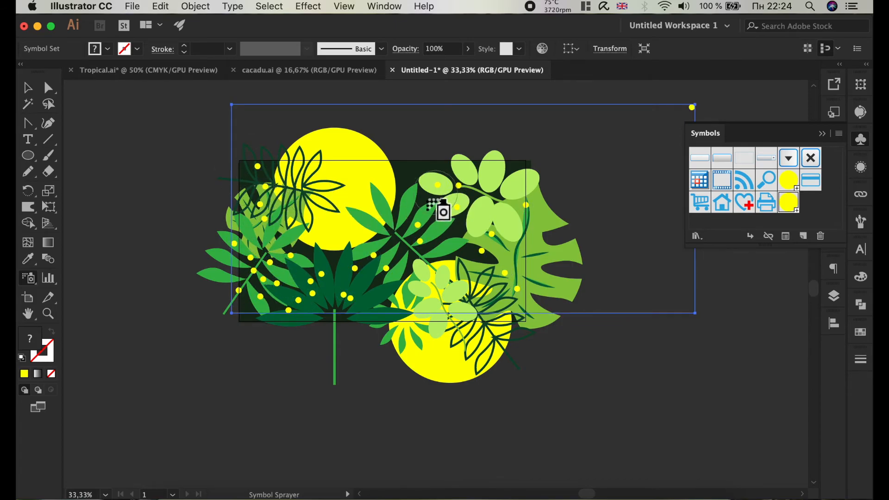
Apply a drop shadow to all the artwork in Multiply mode with 75% opacity, 7 px X and Y offsets and 5 px blur
mouse_move(443, 211)
mouse_down()
mouse_move(418, 264)
mouse_move(480, 250)
mouse_up()
click(28, 87)
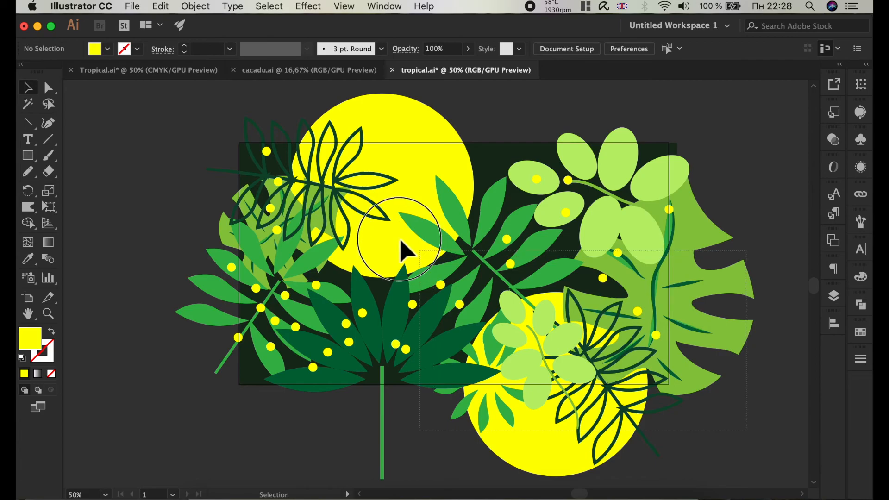
key(super+a)
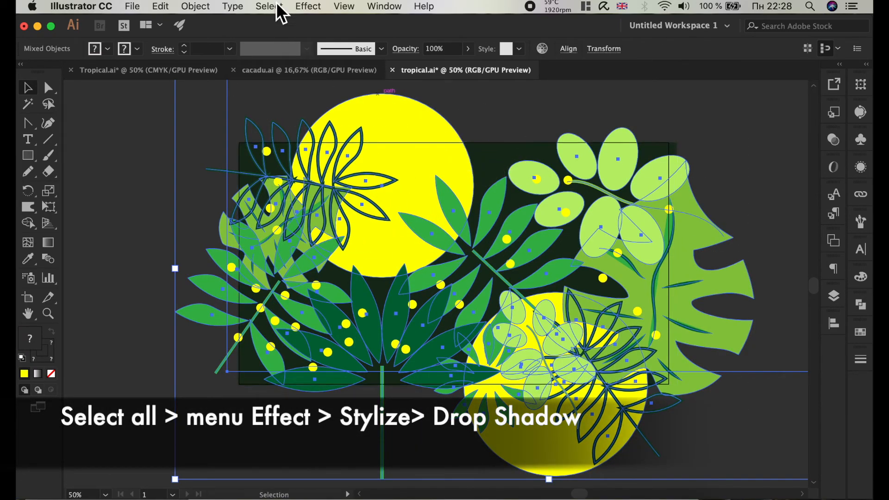
click(307, 7)
mouse_move(366, 184)
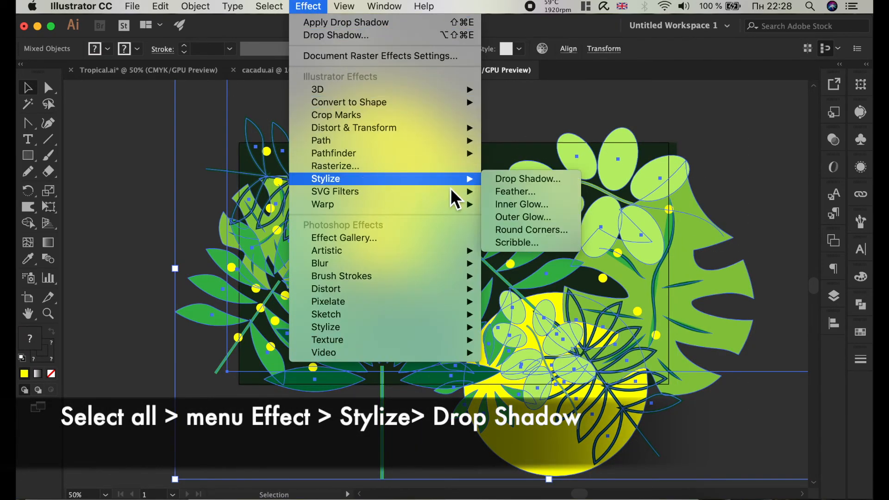
click(523, 180)
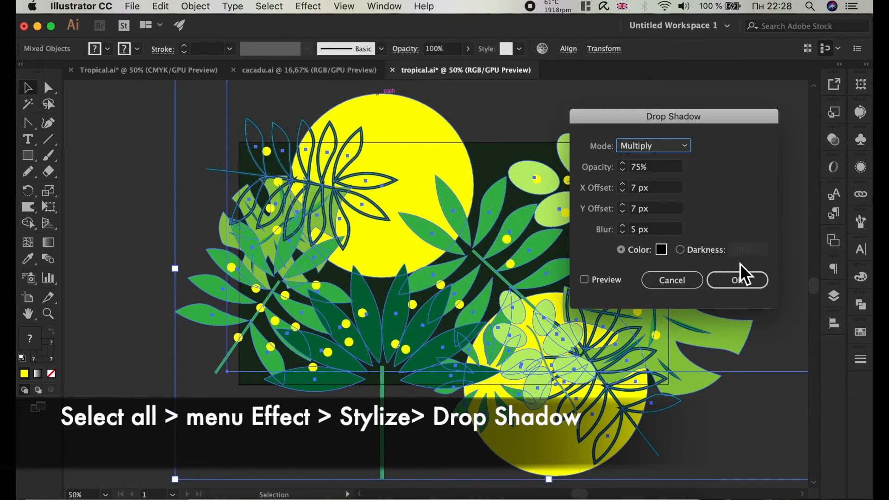
click(740, 279)
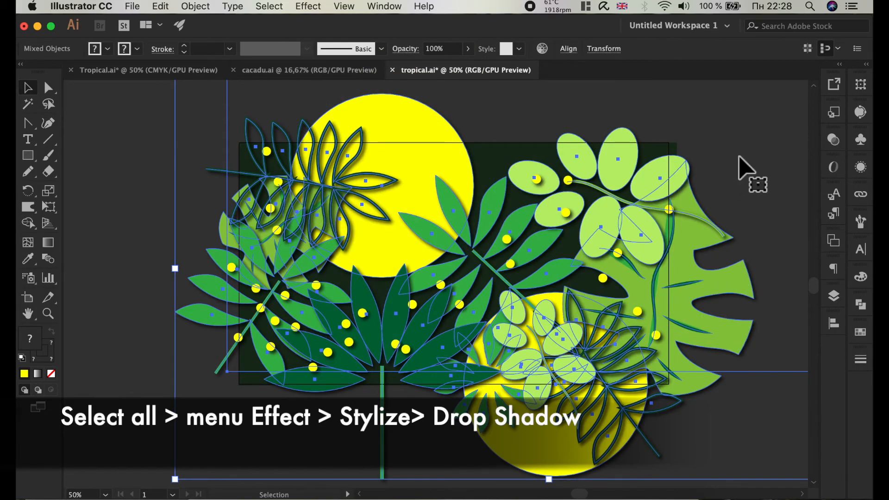
Draw a yellow rectangle on top of the artwork that covers the whole artboard
click(740, 159)
click(39, 158)
drag(240, 144, 675, 389)
click(28, 88)
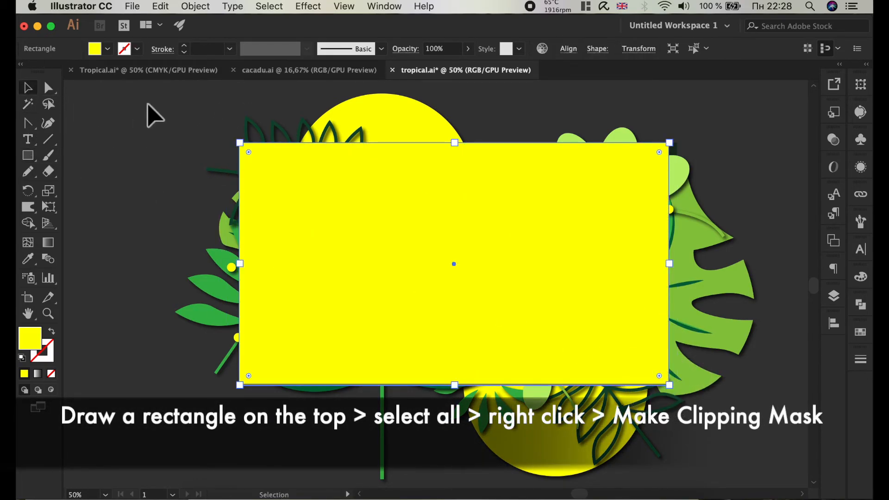
Clip all the artwork to the artboard area, using the top rectangle as the clipping mask
key(super+a)
right_click(551, 266)
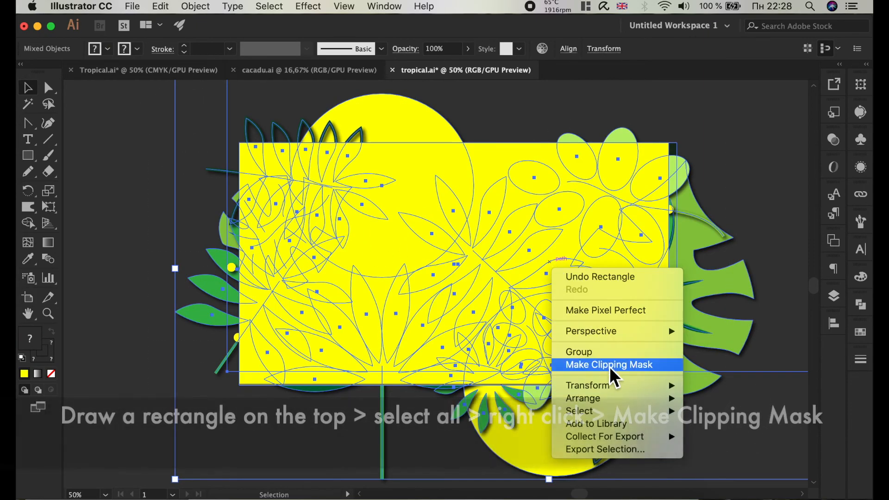
click(608, 365)
click(726, 290)
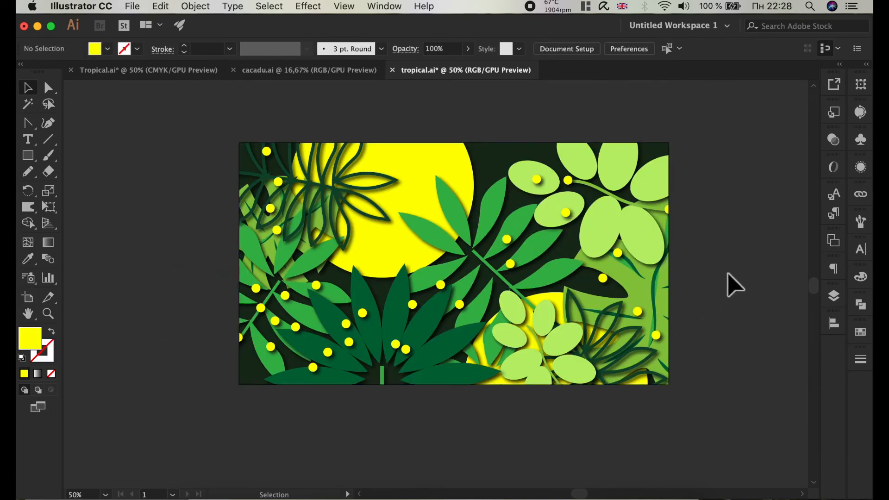
Close the gaps in the central green leaf by moving the leaflets' inner anchor points onto its stem
click(49, 87)
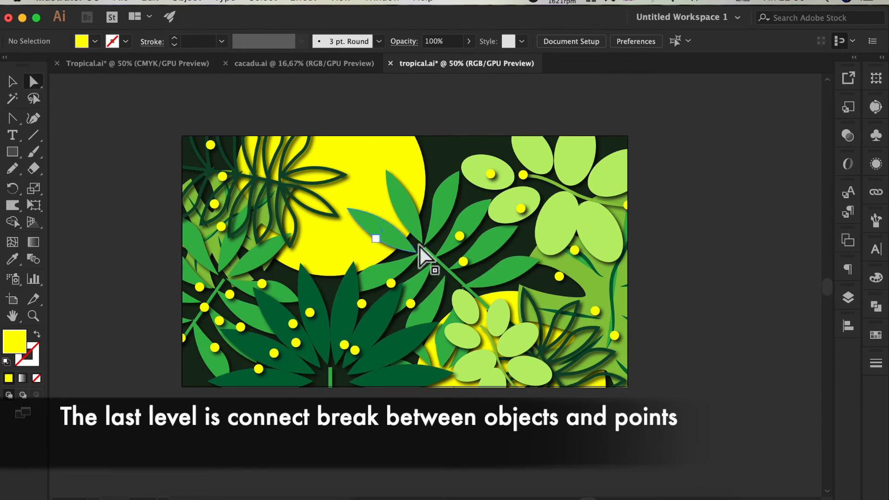
scroll(420, 245, up, 2)
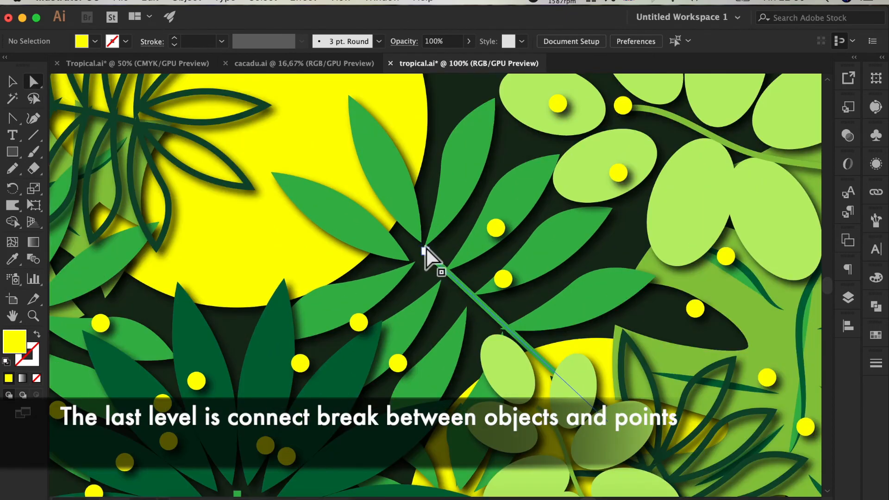
click(425, 246)
scroll(423, 246, up, 2)
click(422, 244)
drag(422, 244, 525, 355)
click(407, 282)
click(354, 253)
click(656, 398)
drag(581, 417, 596, 415)
drag(438, 267, 411, 255)
Connect the loose leaflet point near the stem tip of the left-hand green leaf to its stem
scroll(419, 242, down, 4)
scroll(482, 331, up, 4)
scroll(573, 296, down, 5)
click(596, 395)
scroll(391, 265, up, 3)
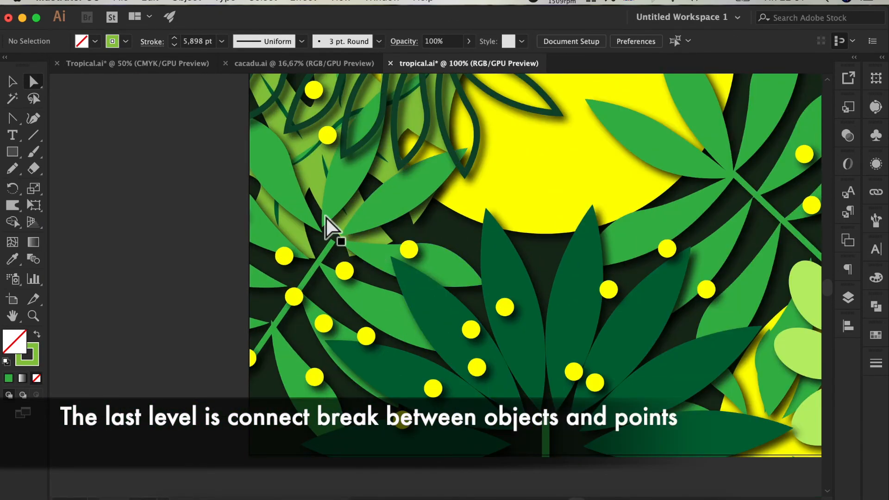
click(330, 227)
scroll(329, 236, up, 2)
drag(354, 257, 338, 270)
Pull the protruding leaflet anchor points of the dark outlined leaf back to its stem at the joints nearest the artboard's left edge
scroll(331, 254, down, 2)
click(272, 151)
scroll(324, 159, up, 3)
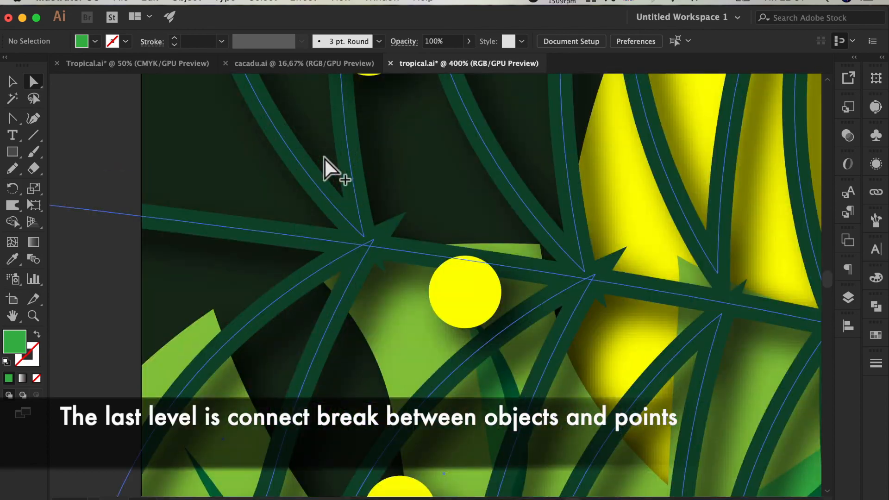
drag(369, 240, 594, 279)
super+click(567, 312)
key(super+z)
click(98, 131)
click(351, 256)
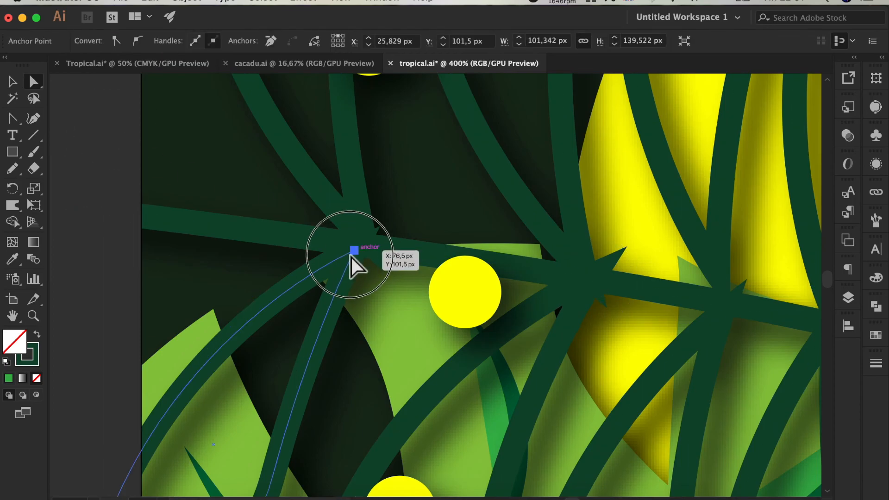
drag(350, 256, 572, 255)
click(585, 271)
click(716, 315)
mouse_move(721, 313)
mouse_down()
mouse_move(705, 330)
mouse_move(716, 328)
mouse_up()
Join the leaflet points around the dark outlined leaf's stem tip to the end of the stem
scroll(374, 183, down, 2)
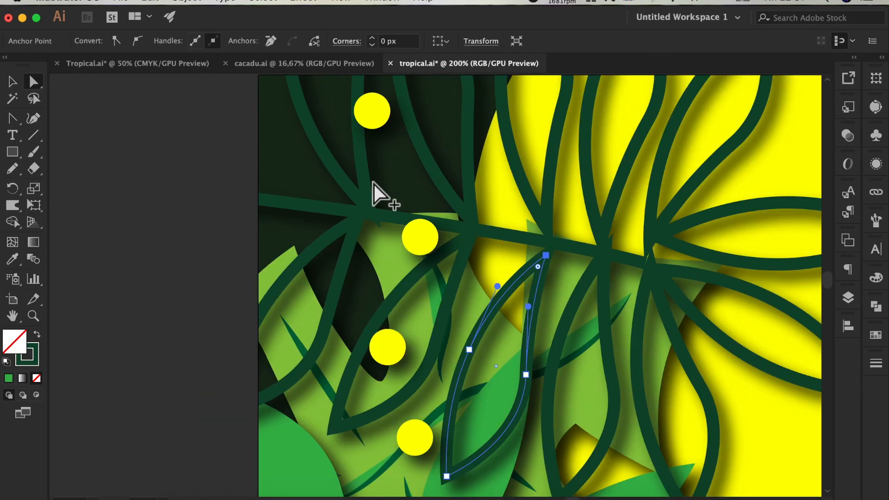
scroll(669, 268, up, 2)
click(633, 268)
mouse_move(632, 268)
mouse_down()
mouse_move(619, 283)
mouse_move(632, 271)
mouse_move(624, 262)
mouse_up()
click(643, 281)
click(648, 274)
click(650, 210)
drag(648, 208, 627, 250)
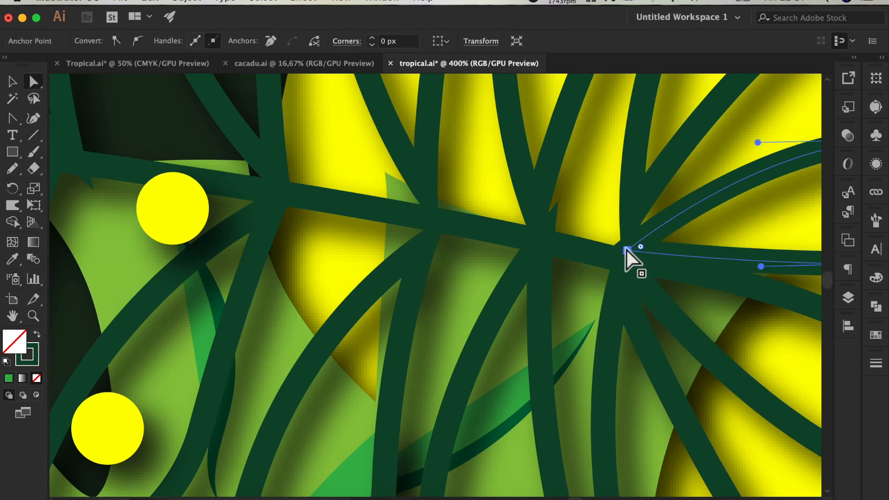
Adjust the remaining protruding leaflet point beneath the dark outlined leaf's stem, just before the stem tip
click(555, 245)
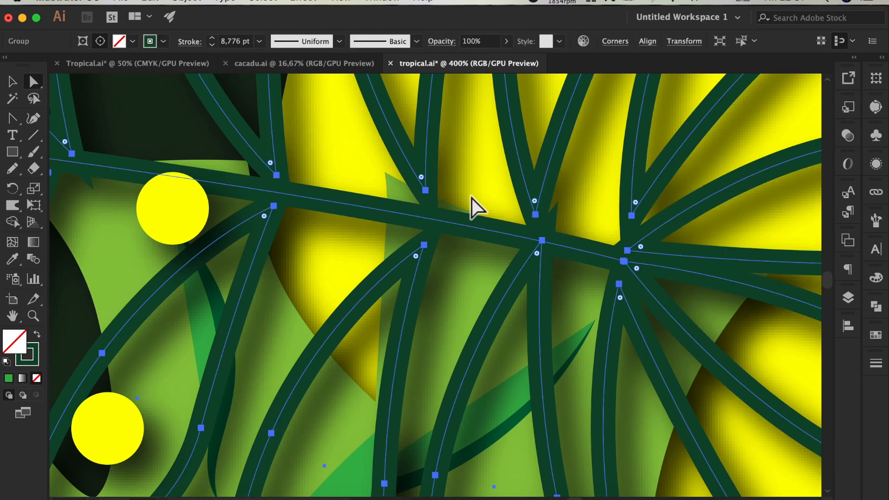
key(super+1)
click(257, 253)
scroll(546, 225, up, 3)
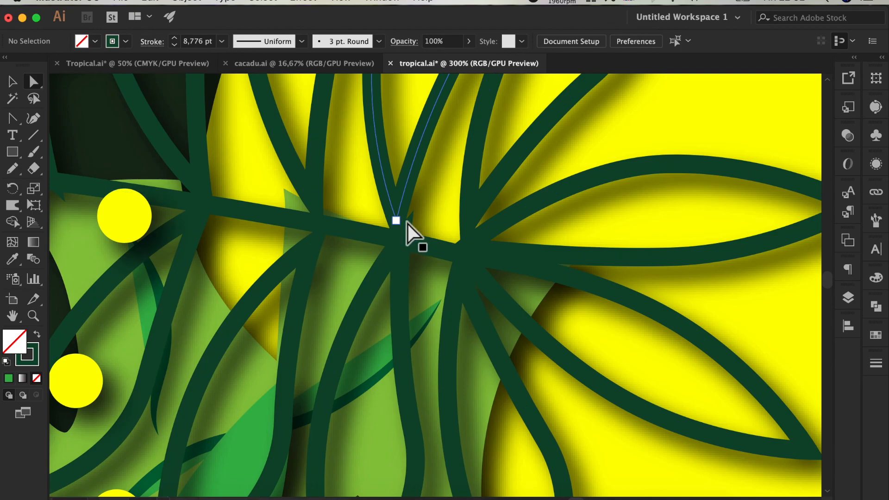
click(402, 248)
scroll(384, 171, down, 6)
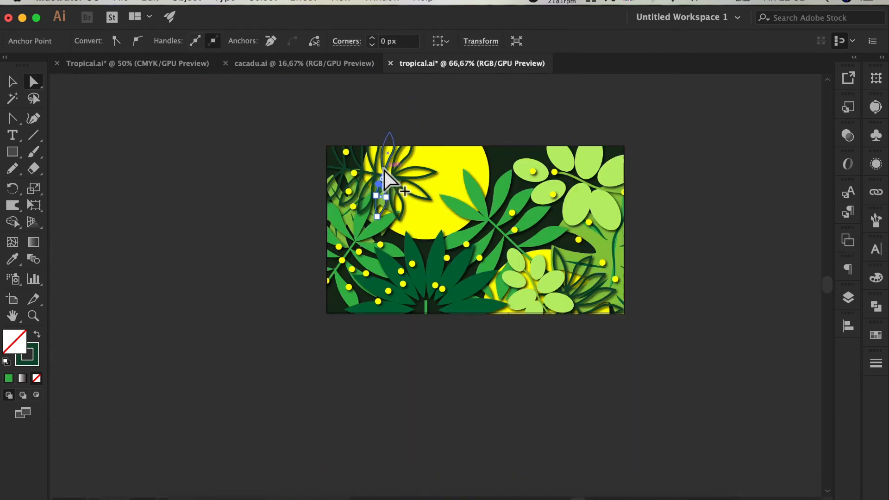
click(252, 184)
Check the clipped composition for remaining gaps, including the large right-hand leaf's veins and the small light green branch
scroll(561, 188, up, 6)
scroll(554, 187, down, 2)
scroll(558, 197, down, 4)
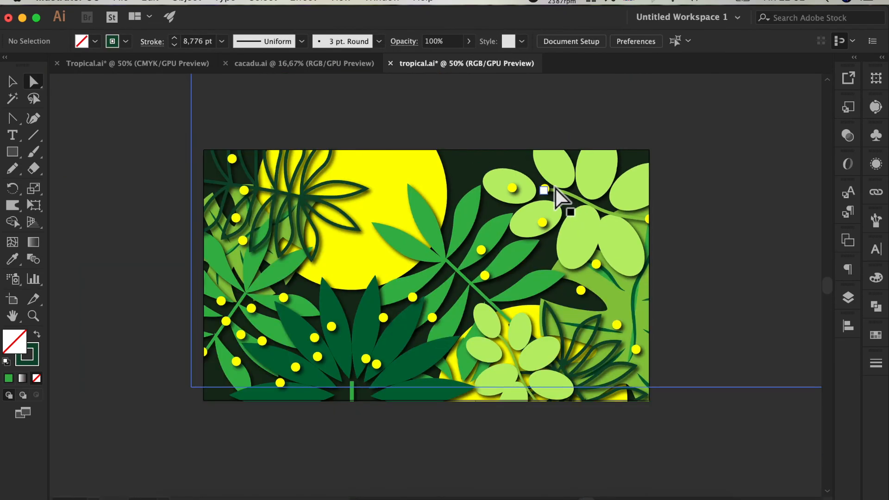
scroll(486, 393, down, 3)
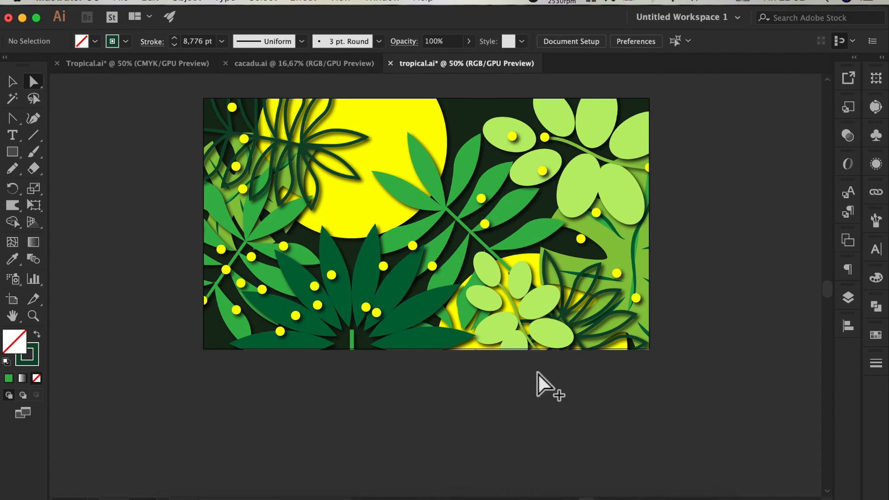
scroll(599, 216, up, 3)
click(570, 174)
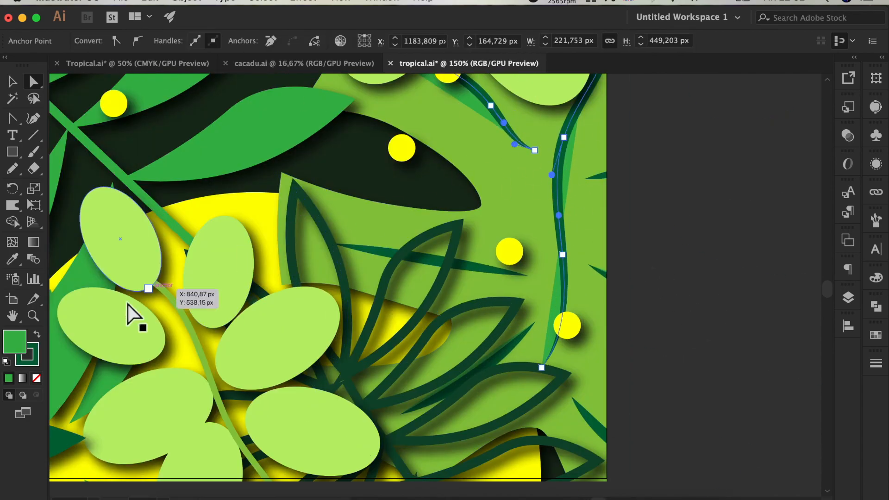
click(39, 378)
click(744, 228)
scroll(720, 188, down, 5)
click(785, 123)
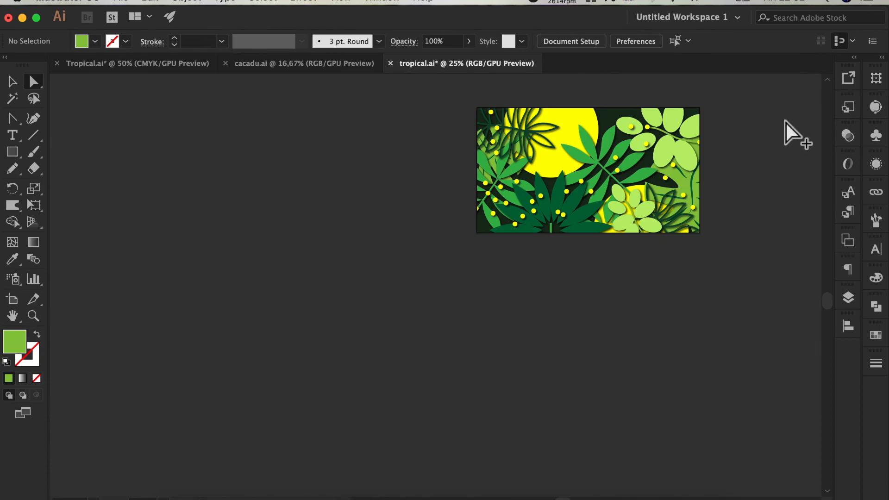
scroll(785, 123, up, 1)
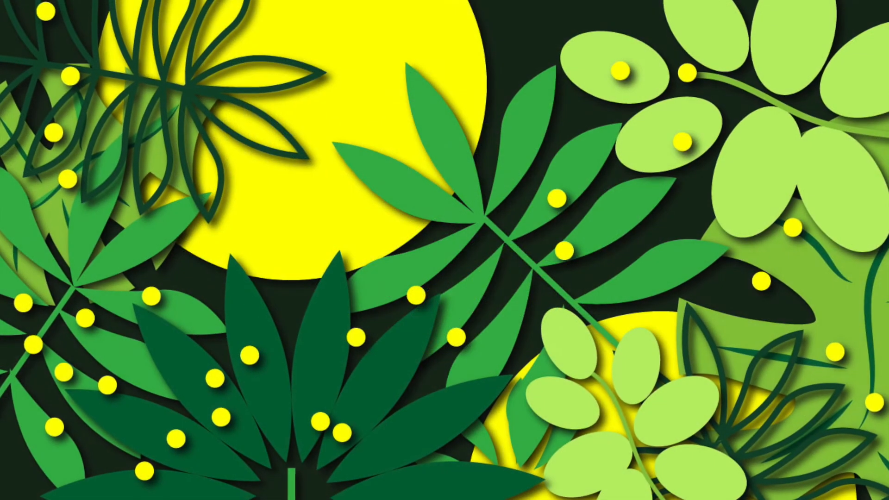